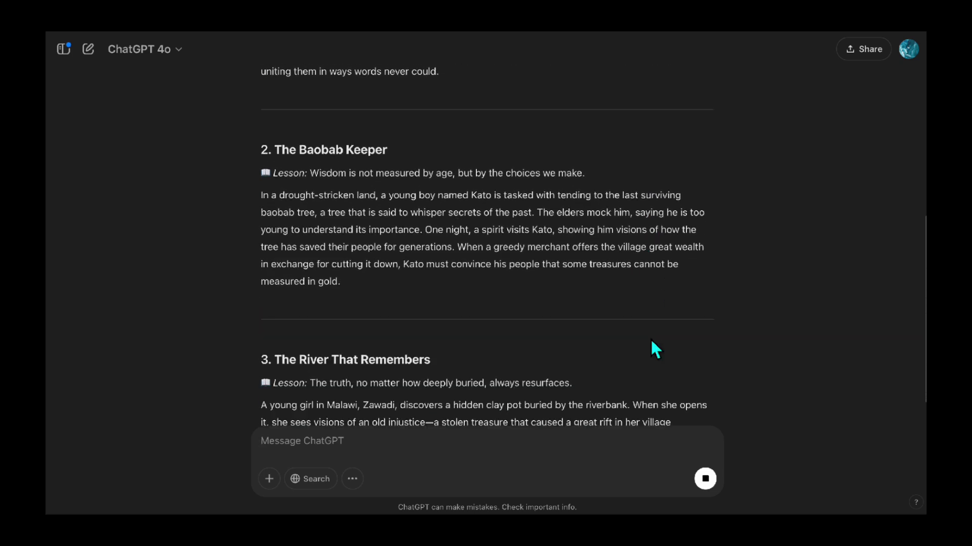
Read through the generated story ideas with their moral lessons, down to the fourth idea.
scroll(654, 335, "up", 3)
scroll(657, 311, "down", 10)
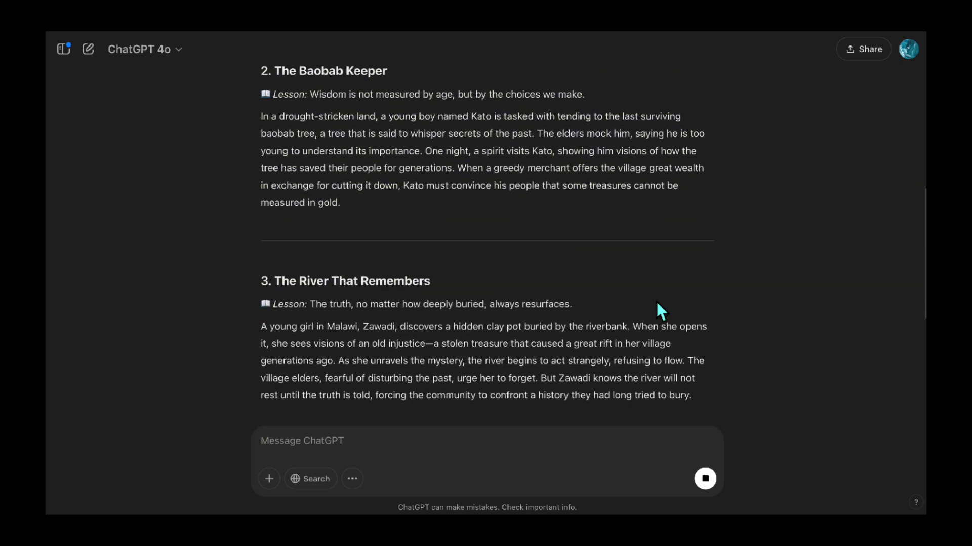
left_click_drag(263, 193, 416, 201)
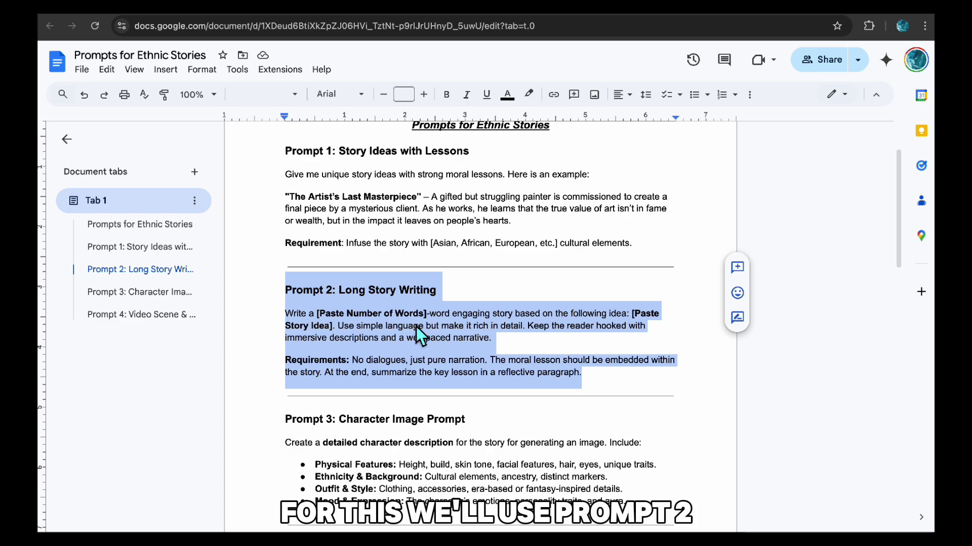
Examine the word-count and story-idea placeholders and the requirements of Prompt 2 in the Google Docs prompt document.
left_click(285, 313)
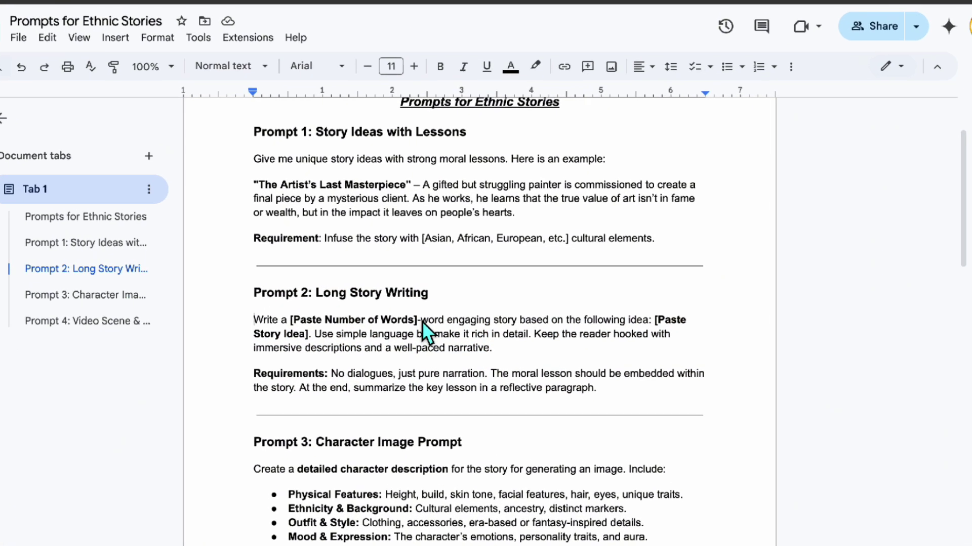
left_click(428, 315, "shift")
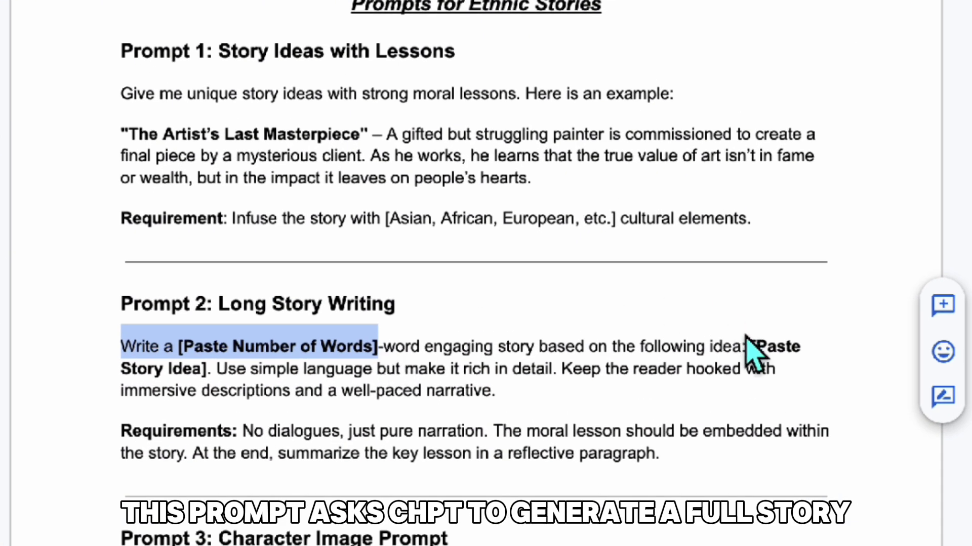
left_click(759, 354)
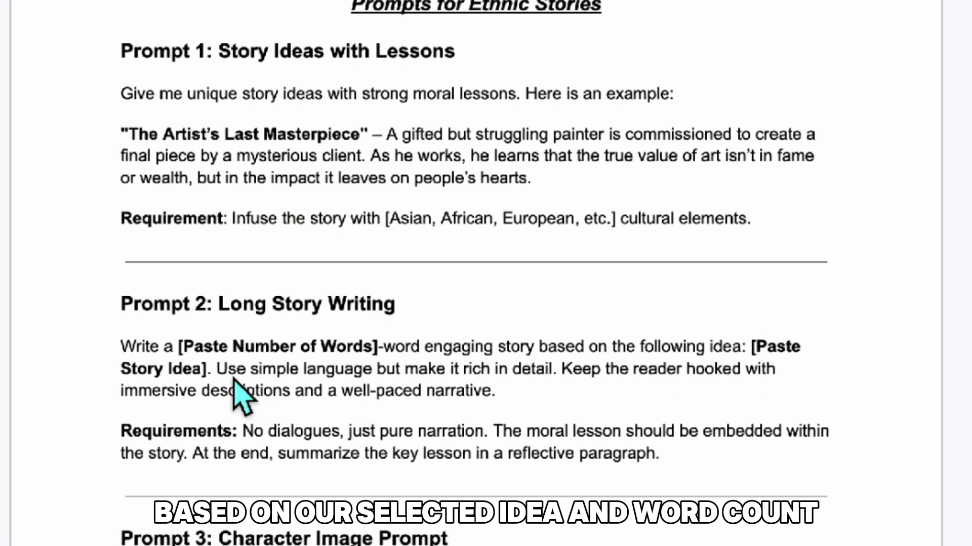
left_click(211, 374, "shift")
left_click(214, 374)
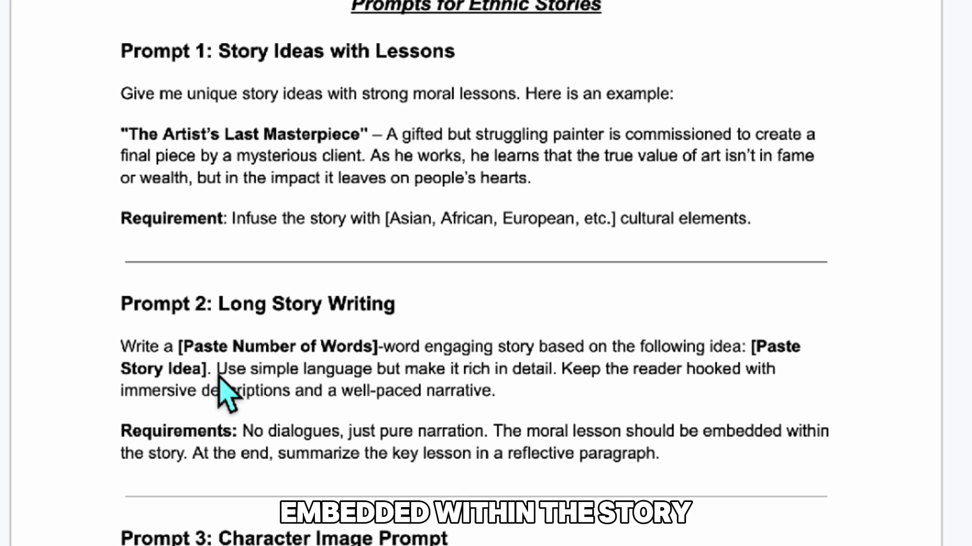
left_click(246, 438)
left_click(731, 470, "shift")
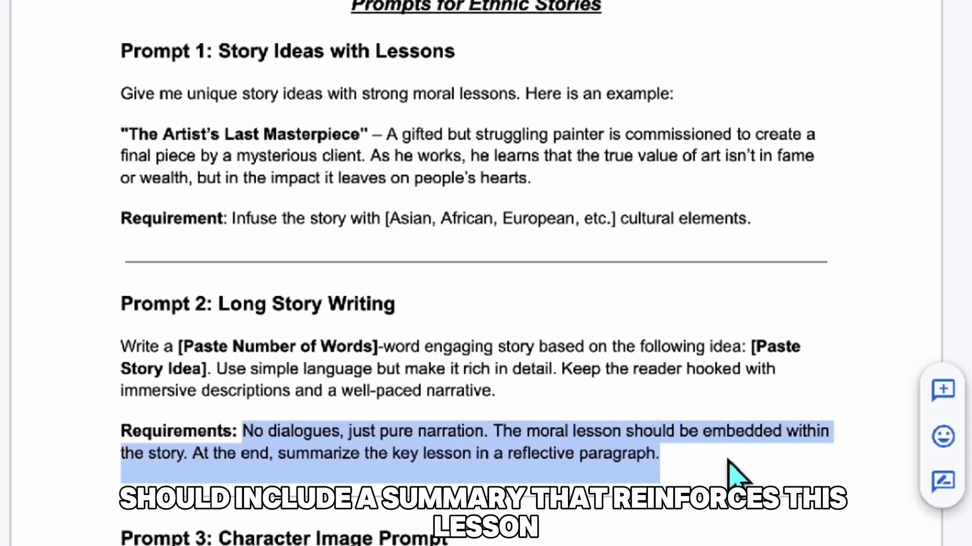
Copy the Prompt 2 text into the ChatGPT message and replace its [Paste Story Idea] placeholder with the title The Drummer's Curse.
left_click(728, 461)
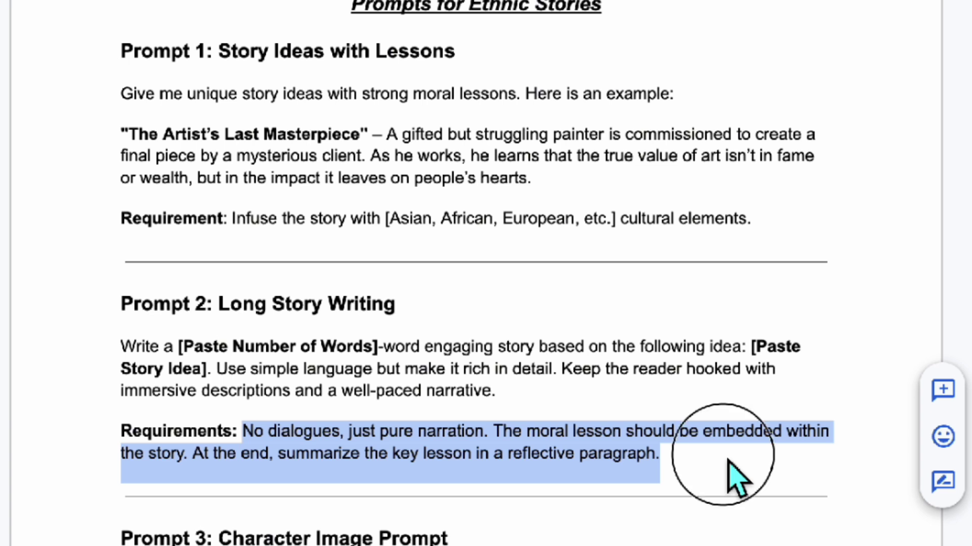
left_click(126, 306, "shift")
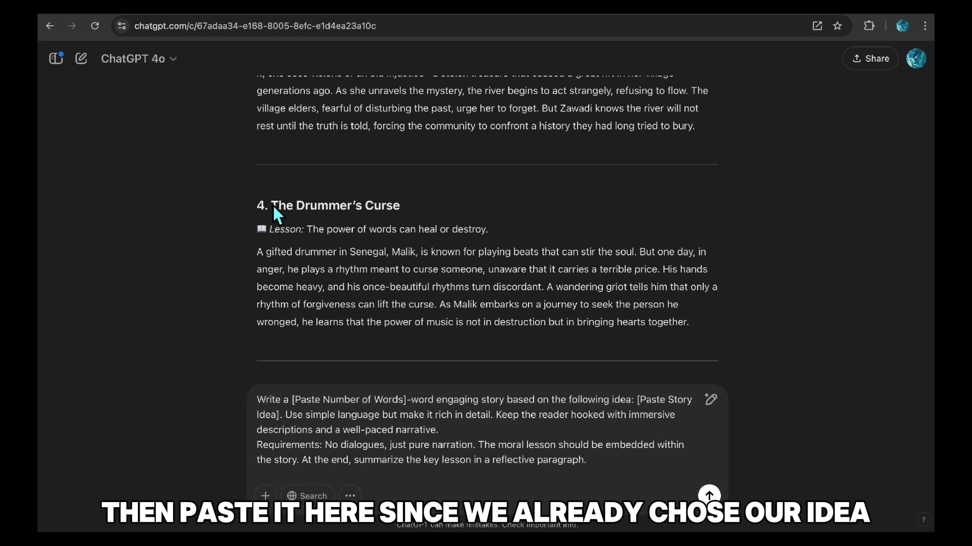
left_click_drag(272, 205, 407, 209)
key("ctrl+c")
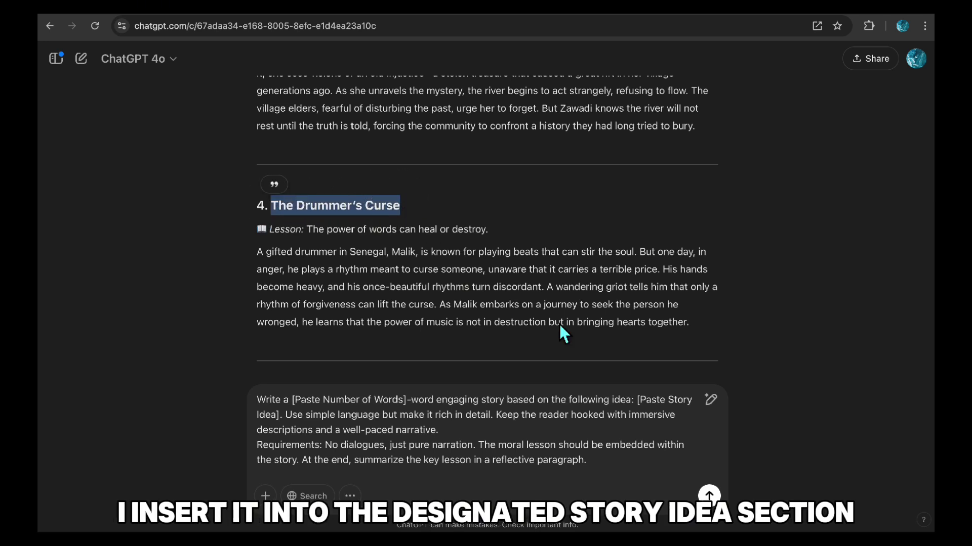
left_click_drag(638, 400, 282, 420)
key("ctrl+v")
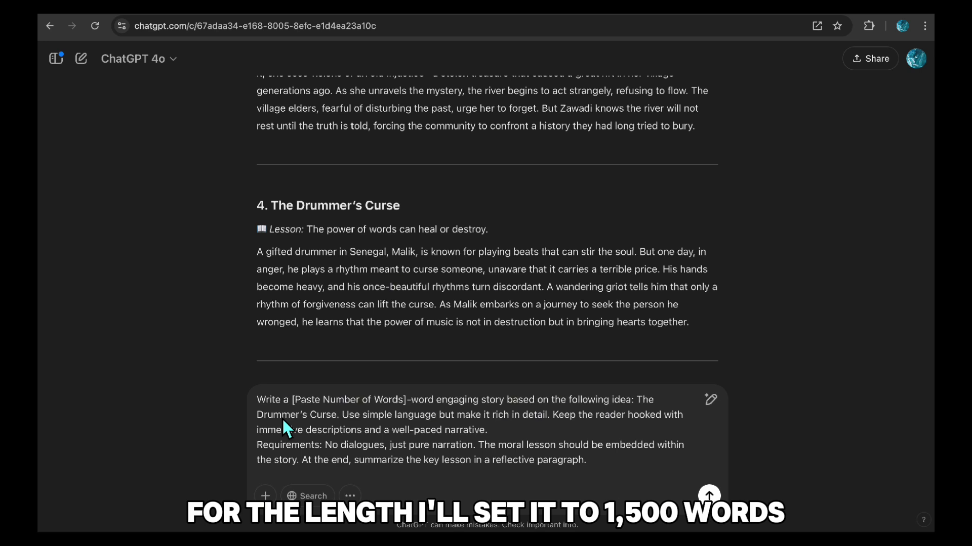
Replace the [Paste Number of Words] placeholder with 1500 and send the story prompt.
left_click_drag(292, 400, 409, 402)
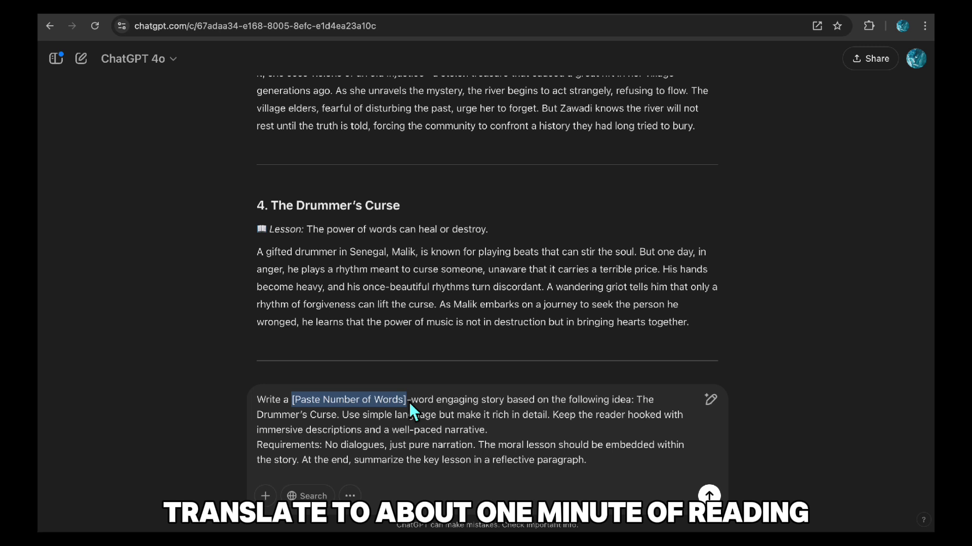
type("1500")
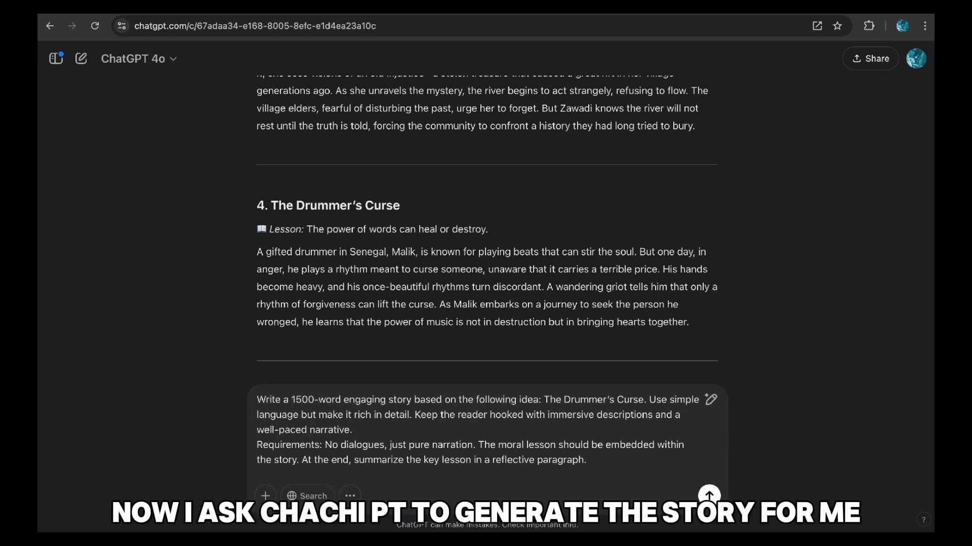
left_click(710, 496)
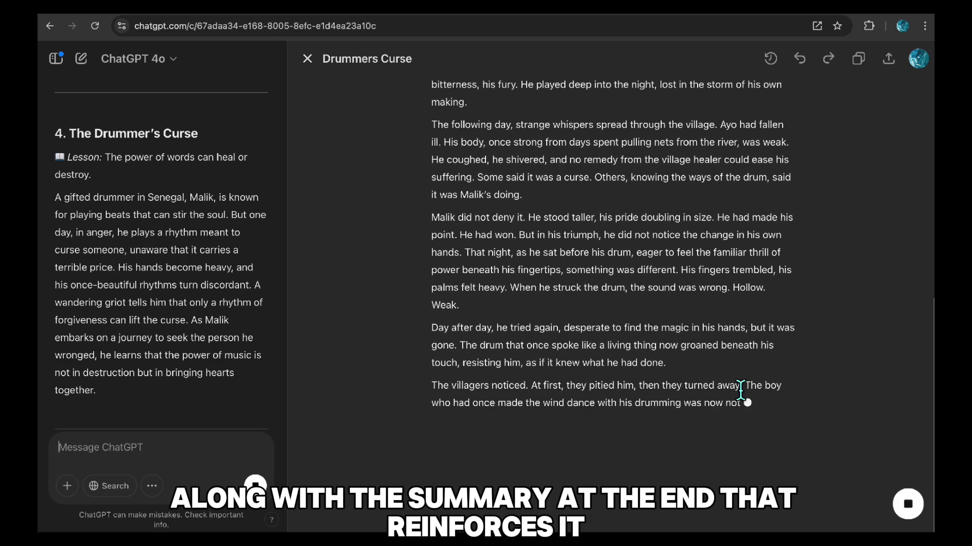
Review the generated Drummers Curse story from its opening through to the closing Moral Lesson paragraph.
scroll(740, 390, "up", 15)
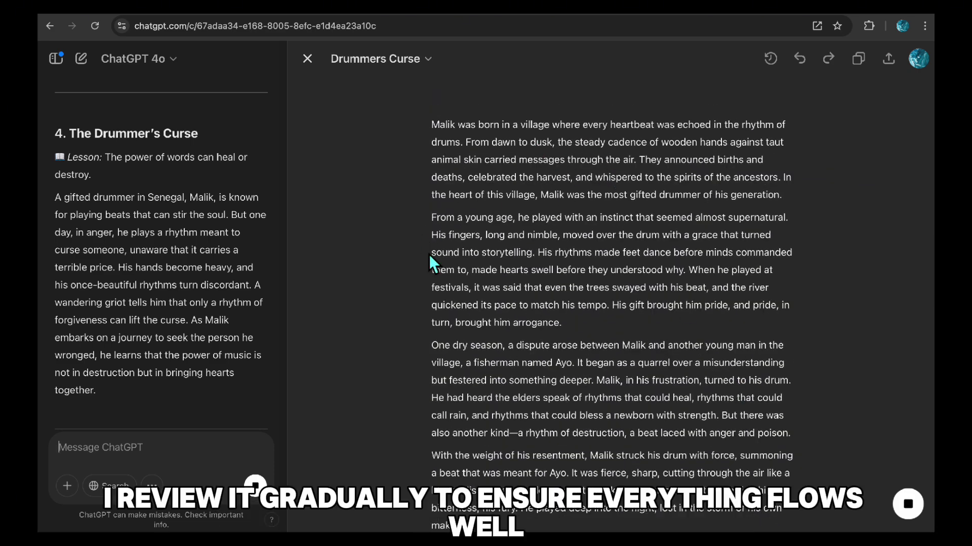
scroll(429, 254, "down", 1)
left_click(885, 95)
scroll(830, 315, "down", 4)
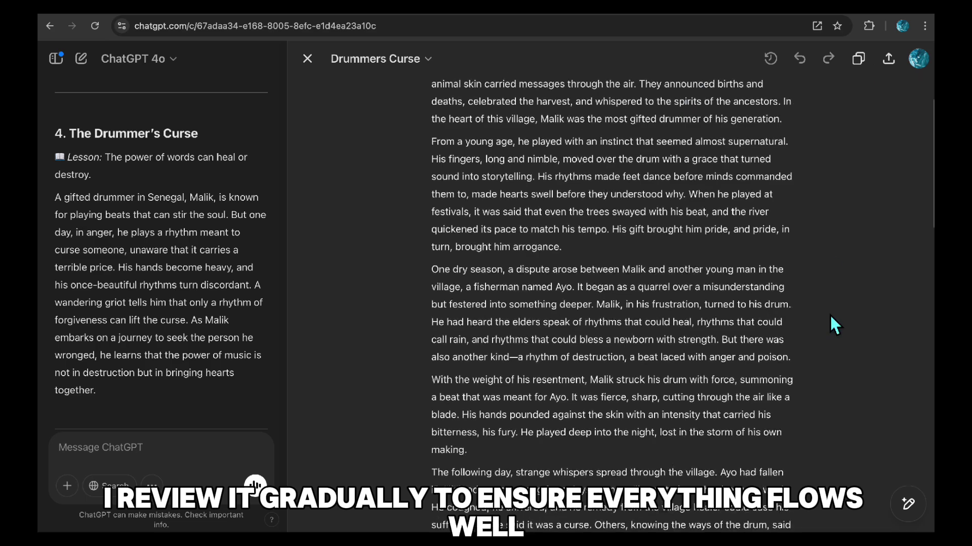
scroll(696, 369, "down", 3)
scroll(697, 369, "down", 10)
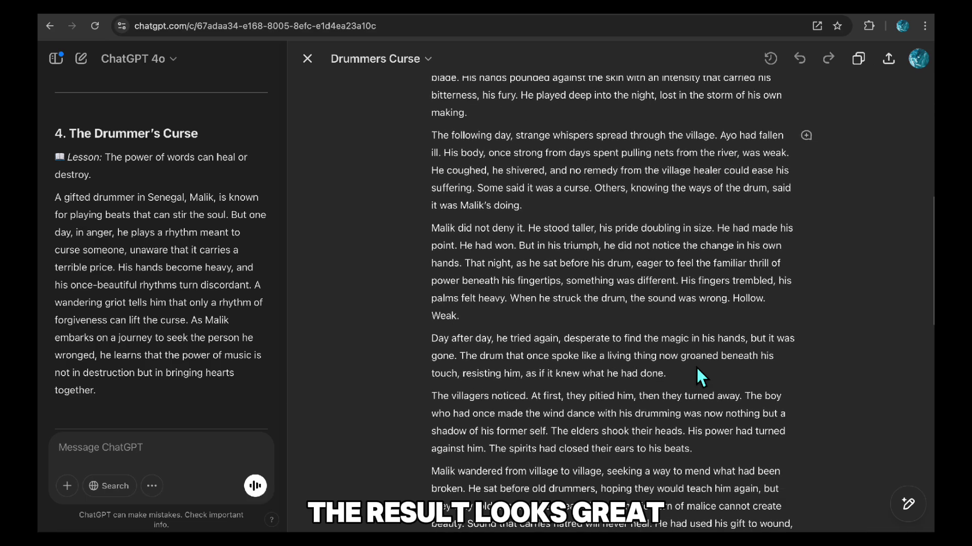
scroll(696, 363, "down", 6)
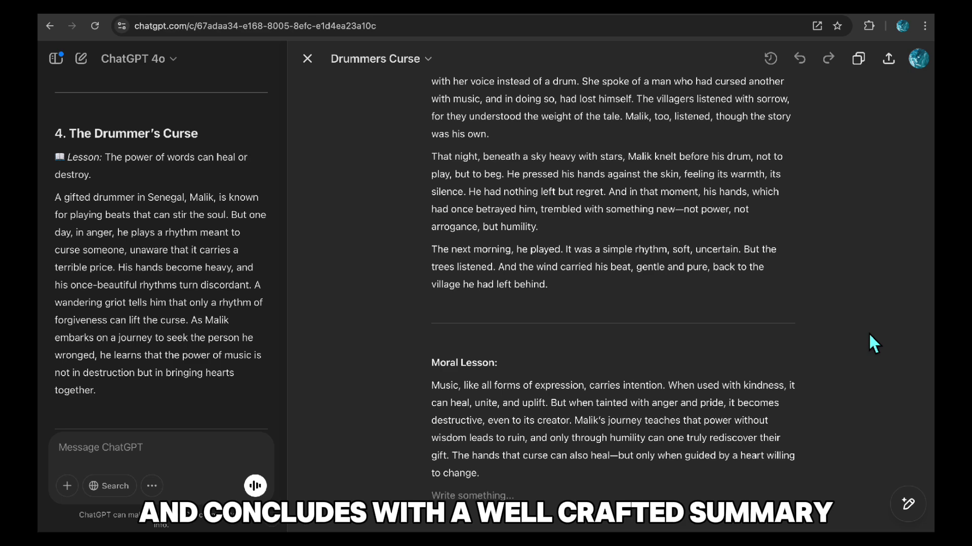
left_click_drag(496, 475, 429, 385)
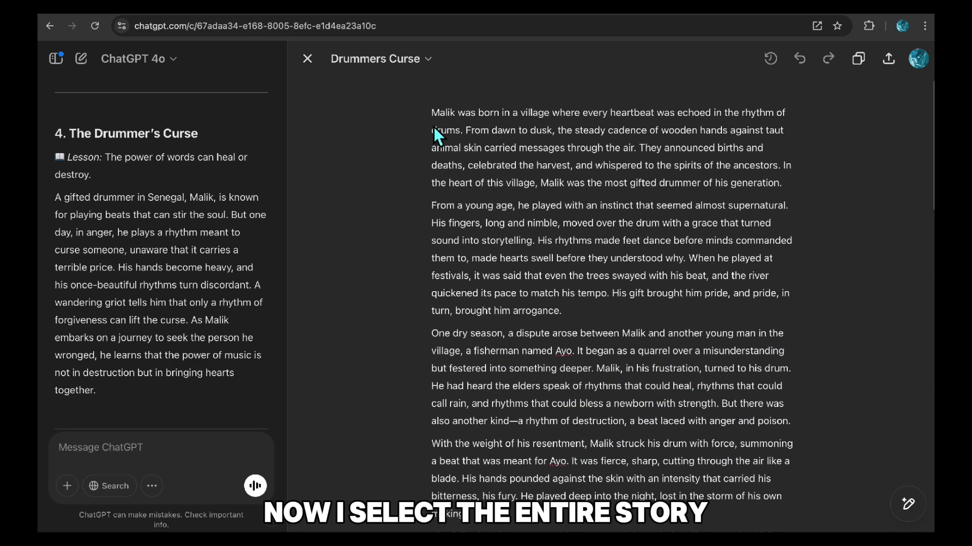
Copy the entire story and paste it at the end of the Google Docs prompt document under a bold "Story:" heading.
scroll(433, 126, "down", 15)
left_click(502, 460, "shift")
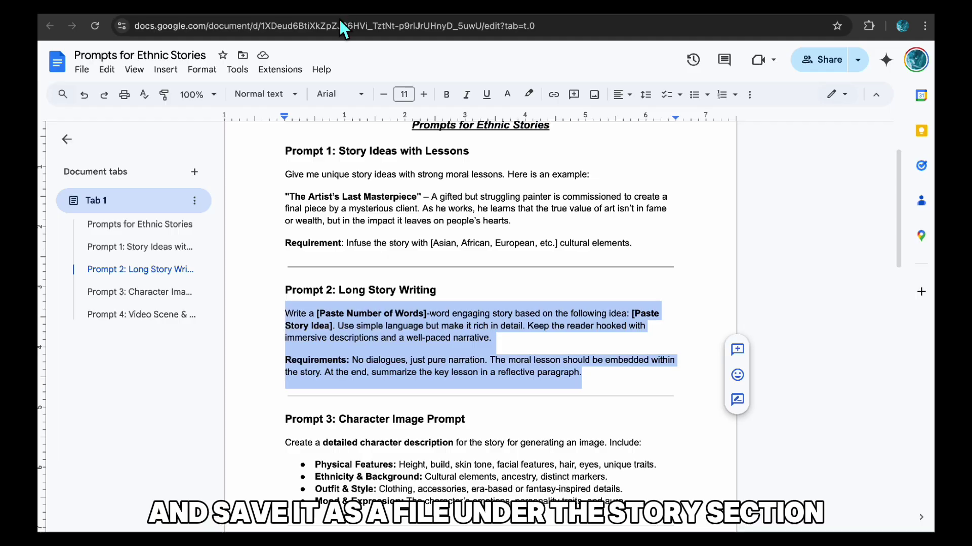
scroll(401, 355, "down", 15)
left_click(622, 235)
key("Return")
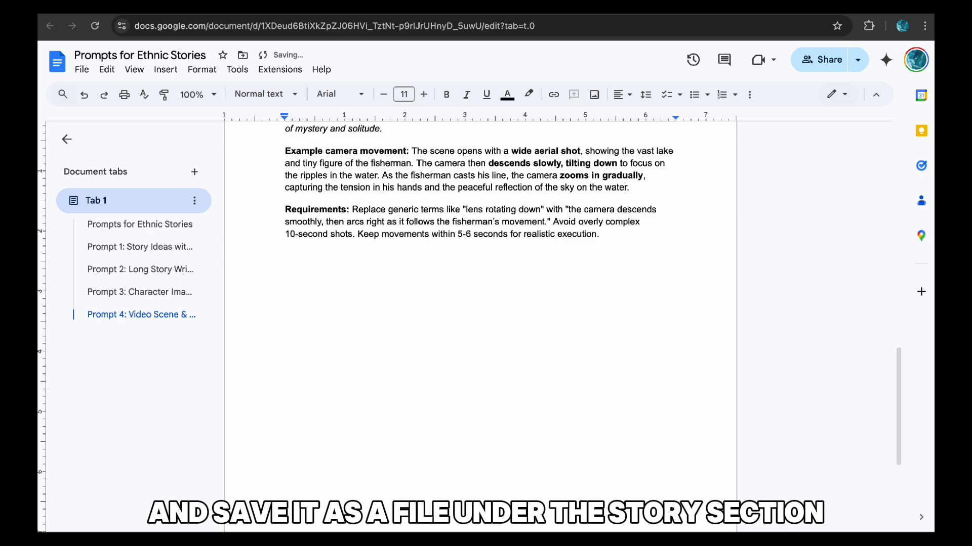
type("Story:")
key("shift+Home")
key("ctrl+b")
key("End")
key("ctrl+v")
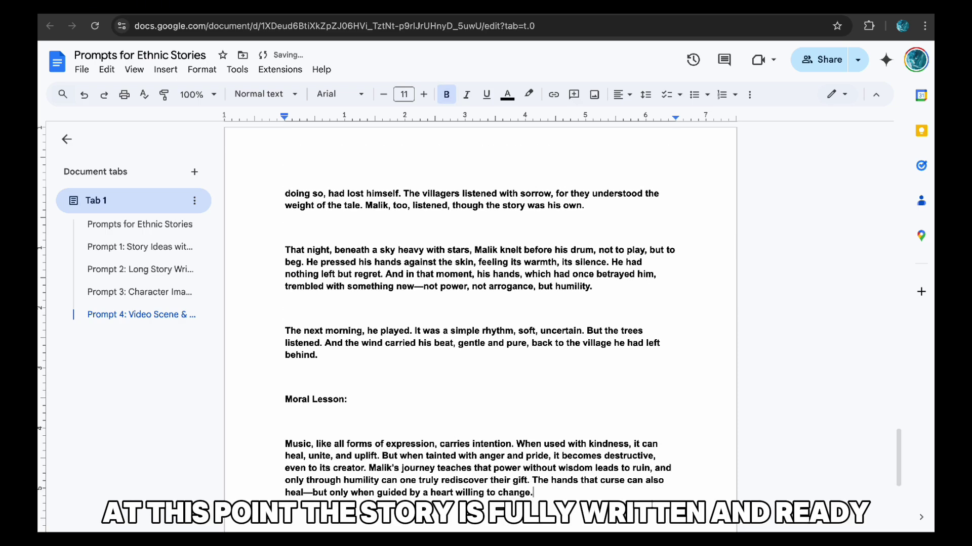
Remove the bold formatting from the pasted story text, leaving the "Story:" heading bold.
scroll(477, 162, "up", 5)
scroll(477, 165, "up", 10)
left_click(284, 264)
key("ctrl+shift+End")
key("ctrl+b")
left_click(387, 331)
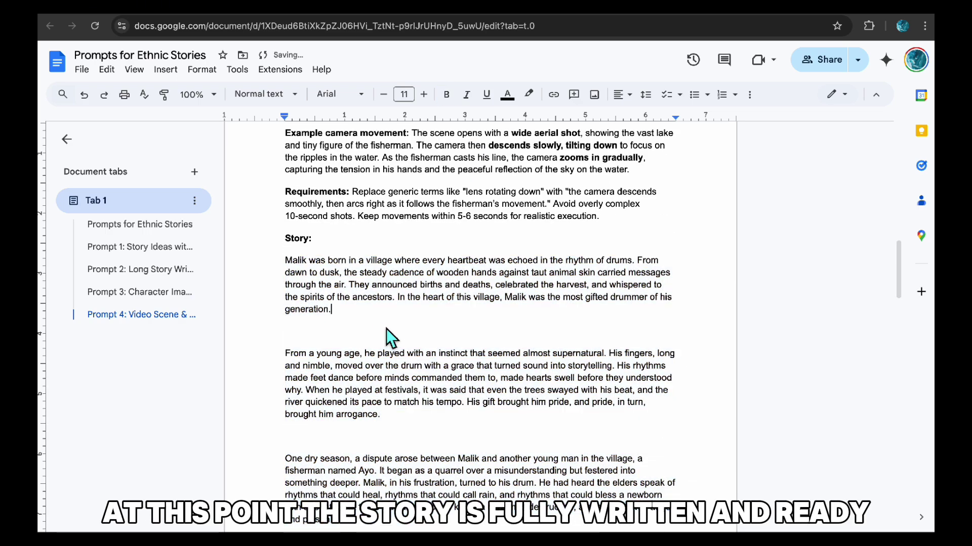
Add a "Scene 1" label on its own line above the first story paragraph.
scroll(386, 329, "down", 3)
scroll(387, 328, "down", 2)
scroll(387, 329, "up", 6)
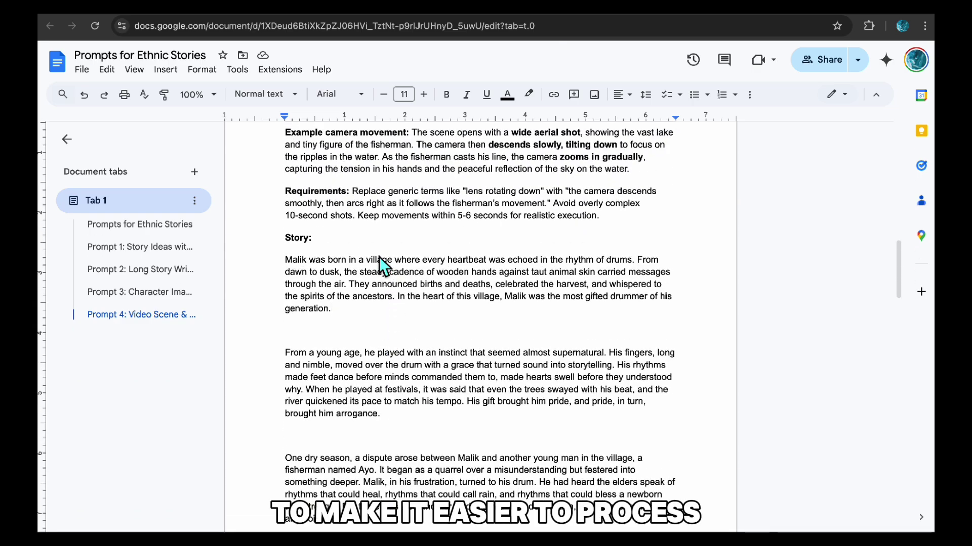
key("Home")
key("Return")
key("Up")
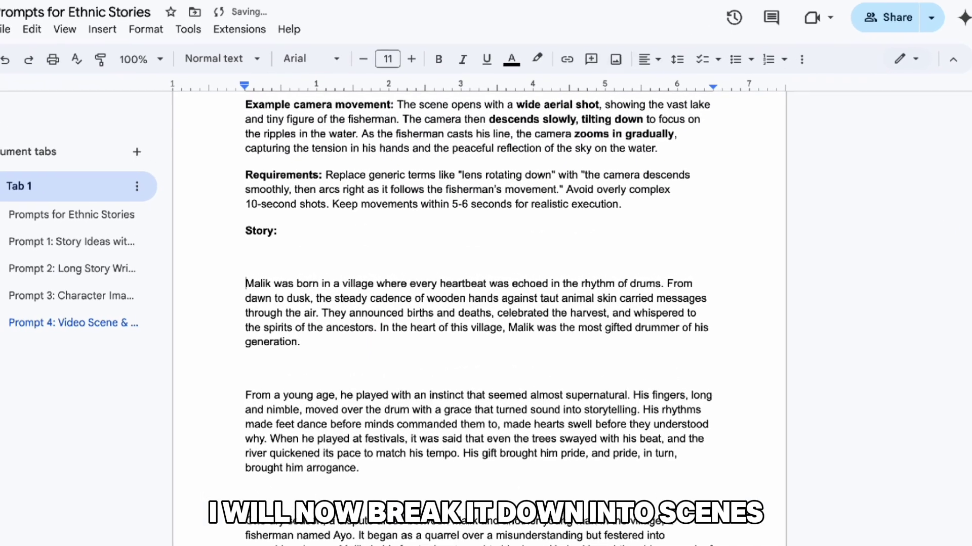
type("Scene")
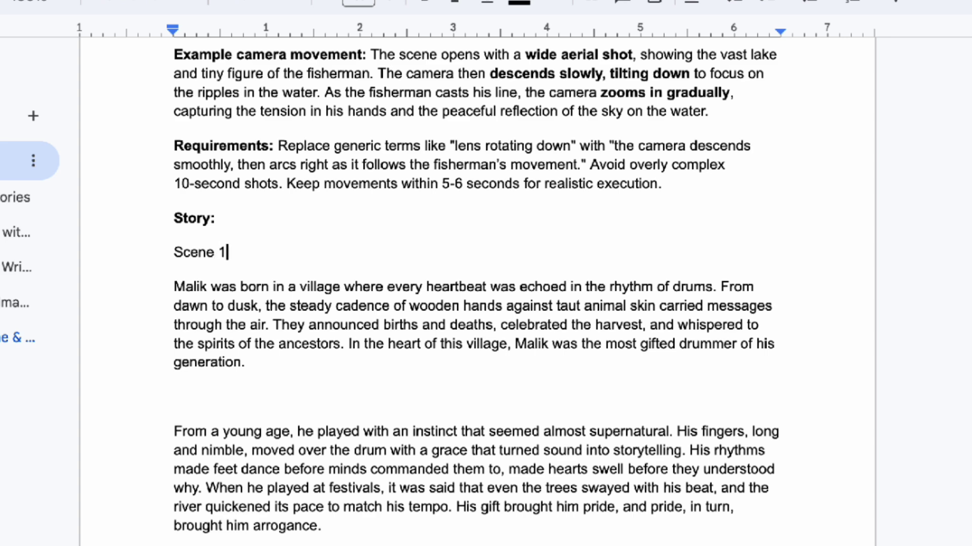
type(" 1")
Copy the scene label above the second and third story paragraphs, numbering them Scene 2 and Scene 3.
key("shift+Home")
key("ctrl+c")
scroll(475, 253, "down", 15)
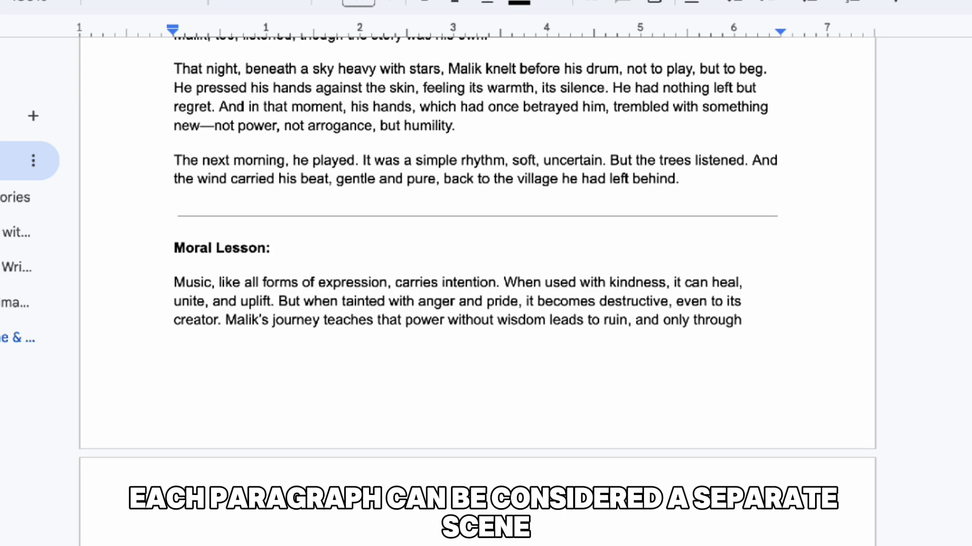
scroll(476, 253, "up", 15)
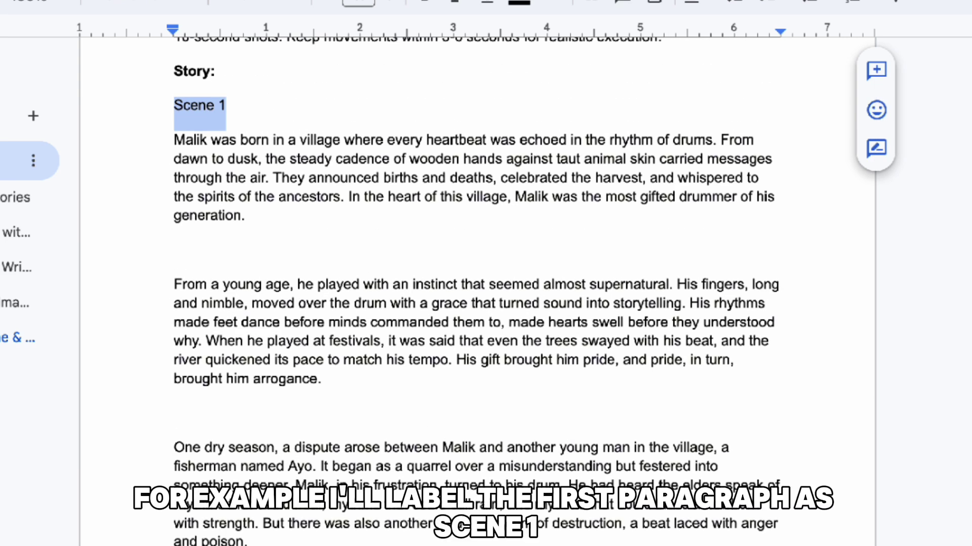
left_click(212, 253)
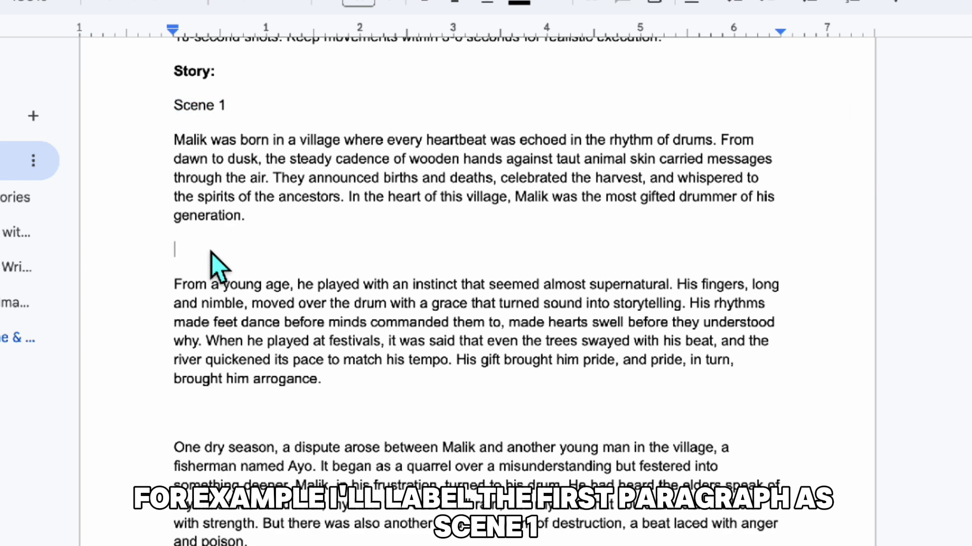
key("ctrl+v")
key("BackSpace")
type("2")
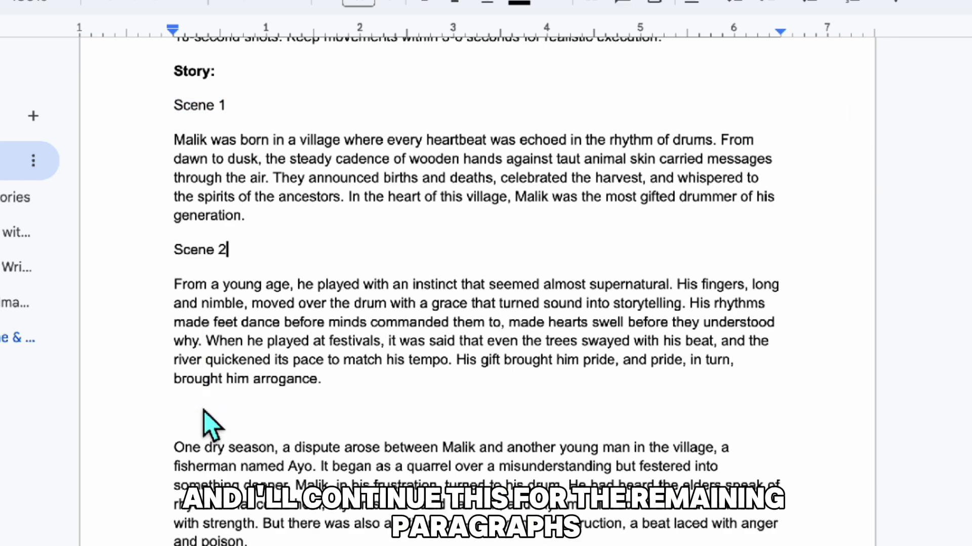
key("ctrl+v")
key("BackSpace")
type("3")
Label the fourth and fifth story paragraphs as Scene 4 and Scene 5.
scroll(475, 304, "down", 5)
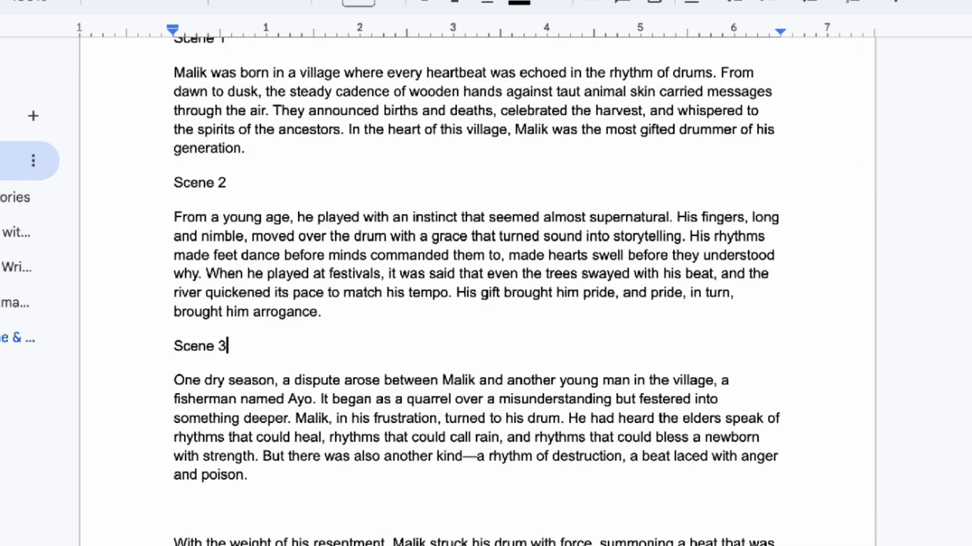
left_click(177, 316)
key("ctrl+v")
scroll(162, 332, "down", 5)
left_click(158, 319)
key("ctrl+v")
key("BackSpace")
type("5")
Label the "Malik did not deny it" paragraph as Scene 6 and the "Day after day" paragraph as Scene 7.
left_click(188, 494)
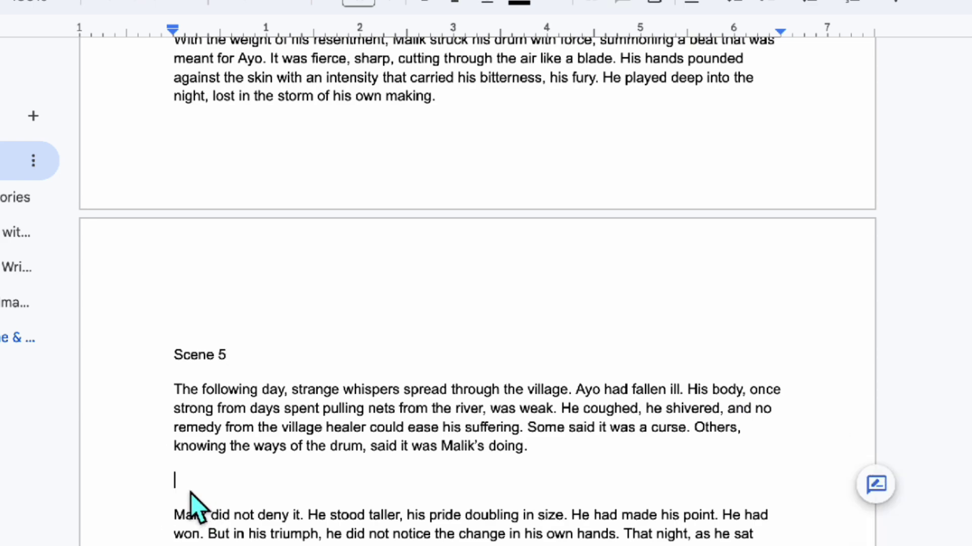
type("Scene 1")
key("BackSpace")
type("6")
scroll(188, 493, "down", 6)
left_click(236, 254)
type("Scene 1")
key("BackSpace")
key("7")
Label the "The villagers noticed" paragraph as Scene 8 and the "Malik wandered" paragraph as Scene 9.
scroll(245, 275, "down", 2)
left_click(245, 276)
type("Scene 1")
key("BackSpace")
key("8")
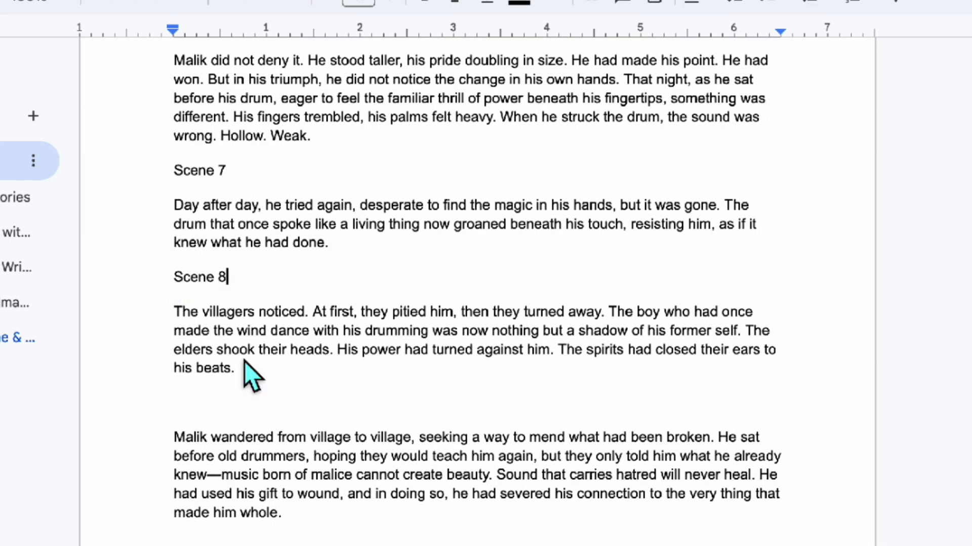
scroll(232, 303, "down", 4)
left_click(212, 228)
type("Scene 1")
key("BackSpace")
key("9")
Continue the scene labels through the "That night" paragraph, numbering that one Scene 11.
scroll(212, 230, "down", 3)
left_click(193, 219)
scroll(202, 227, "down", 8)
left_click(210, 230)
type("Scene 1")
key("BackSpace")
key("1")
key("1")
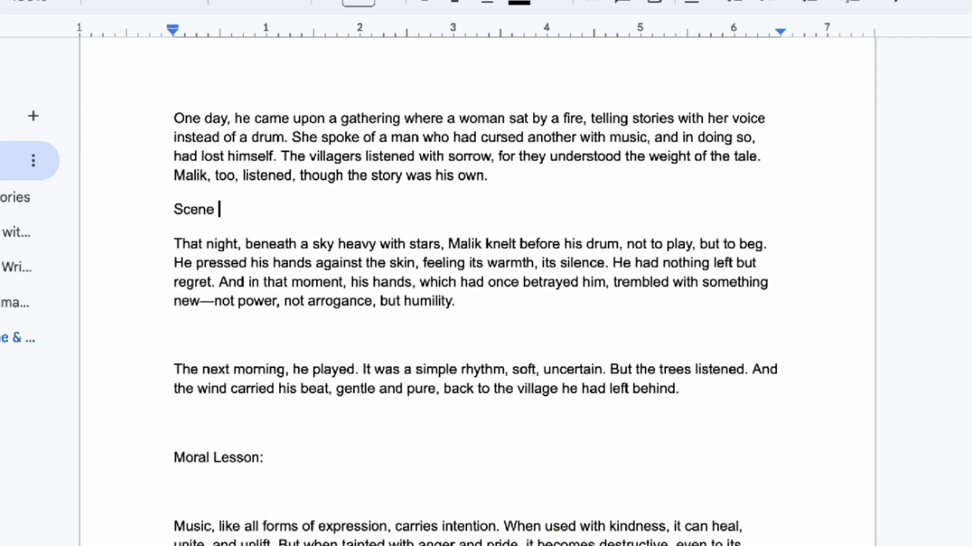
Label the "The next morning" paragraph as Scene 12 and the Moral Lesson section as Scene 13.
left_click(218, 335)
type("Scene 1")
key("BackSpace")
type("12")
left_click(187, 430)
key("ctrl+v")
key("BackSpace")
type("13")
Delete the empty line between the Moral Lesson heading and its paragraph.
left_click_drag(175, 499, 187, 502)
key("BackSpace")
scroll(340, 512, "down", 2)
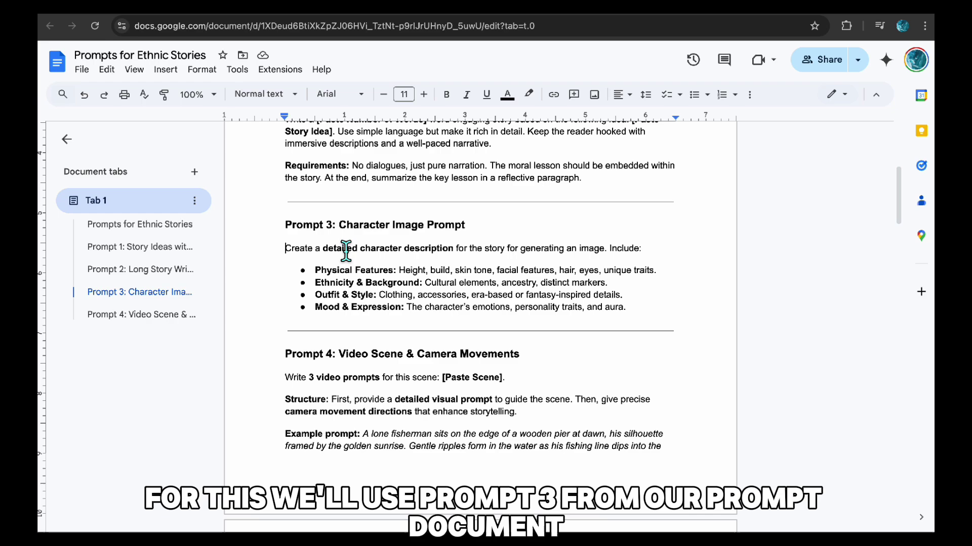
Copy the Prompt 3 character description request with its four bullet points and send it in the same ChatGPT conversation.
triple_click(652, 255)
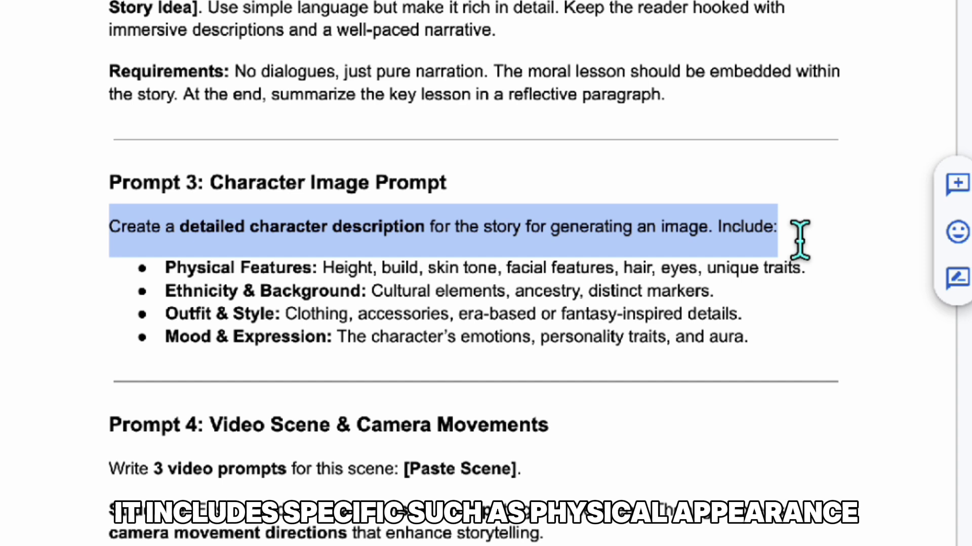
left_click_drag(166, 269, 766, 344)
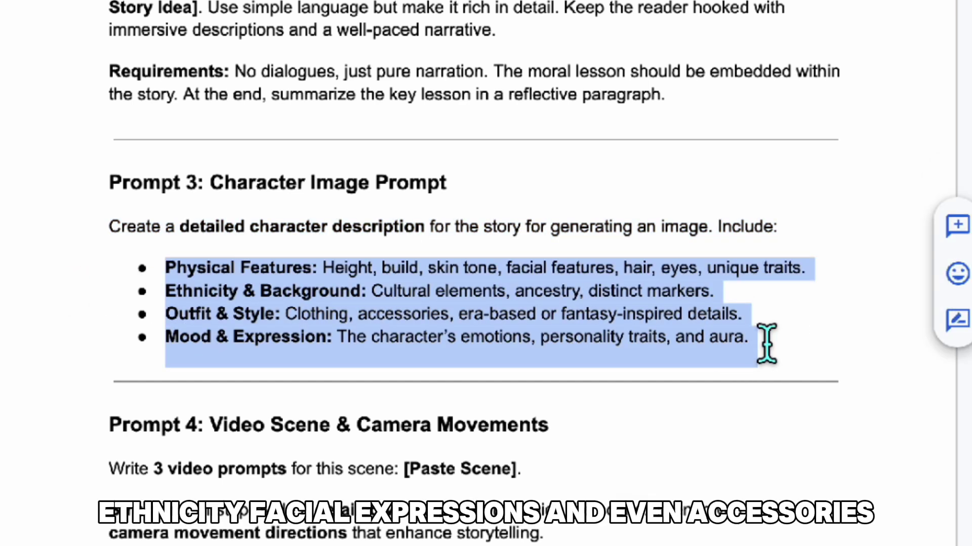
left_click(767, 344)
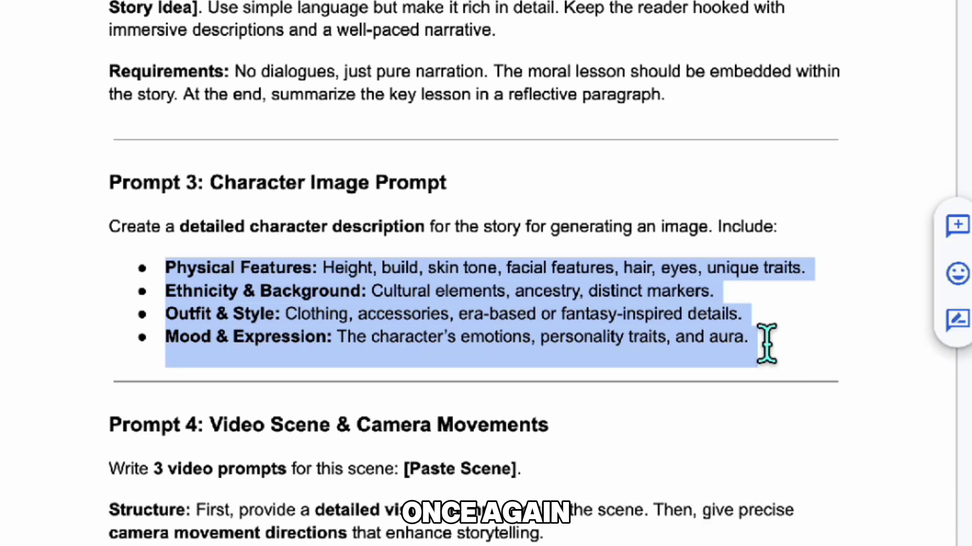
left_click(767, 345)
left_click(117, 247, "shift")
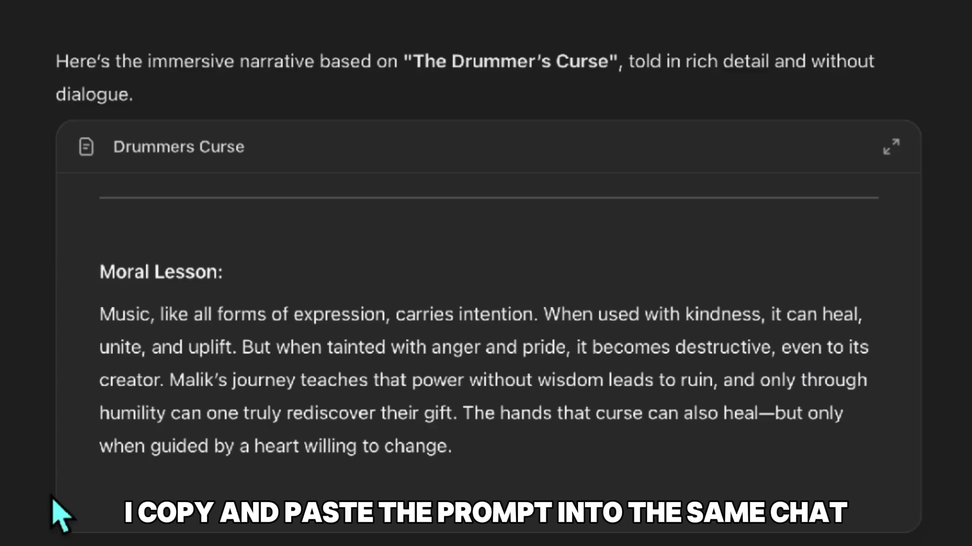
type("Create a detailed character description for the story for generating an image. Include: Physical Features: Height, build, skin tone, facial features, hair, eyes, unique traits. Ethnicity & Background: Cultural elements, ancestry, distinct markers. Outfit & Style: Clothing, accessories, era-based or fantasy-inspired details. Mood & Expression: The character's emotions, personality traits, and aura.")
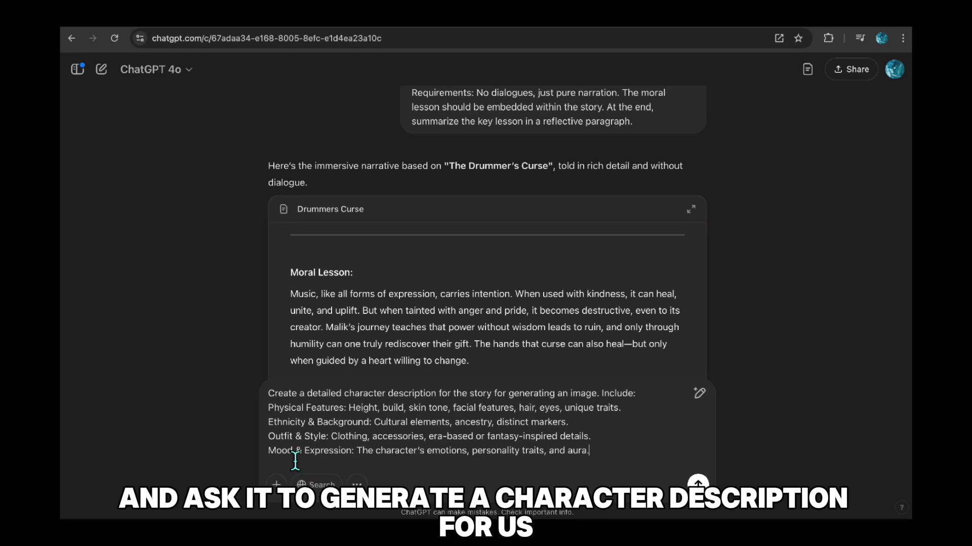
left_click(699, 487)
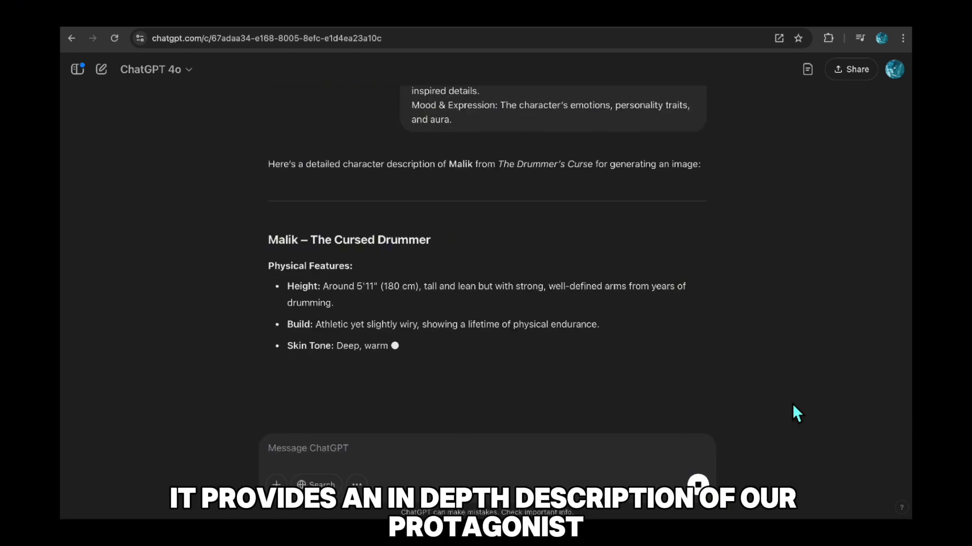
Read through Malik's generated character description, examining the physical features, ethnicity, outfit and style, and mood and expression sections.
scroll(713, 344, "down", 1)
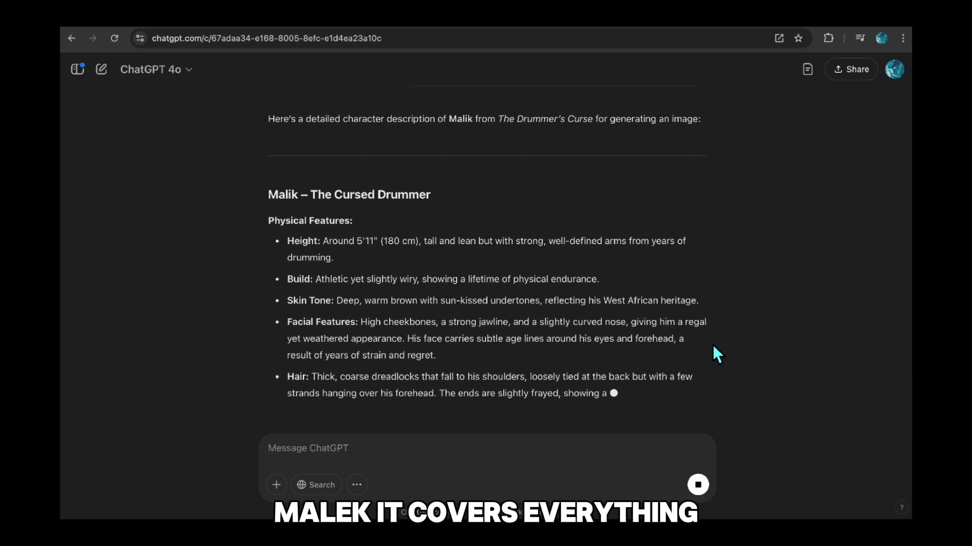
triple_click(359, 223)
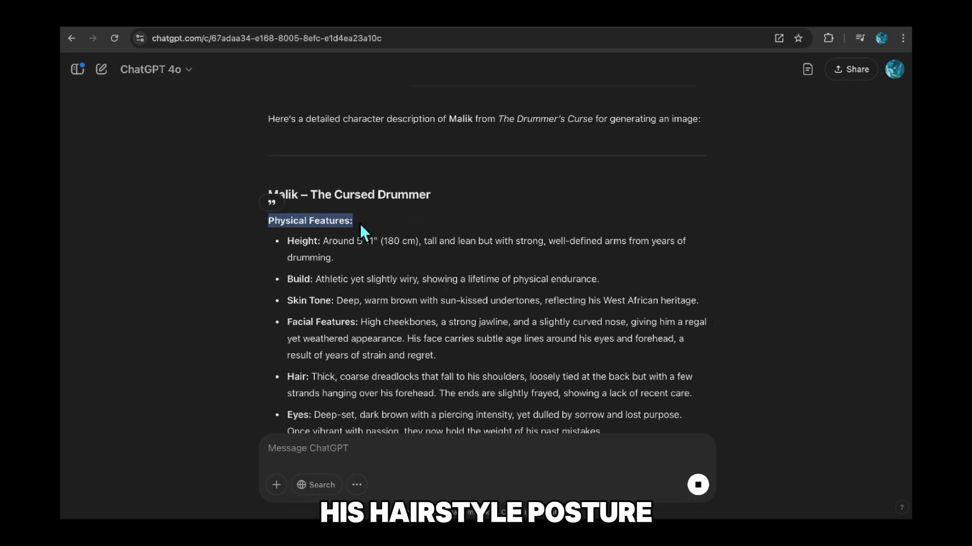
scroll(715, 269, "down", 2)
left_click(283, 263)
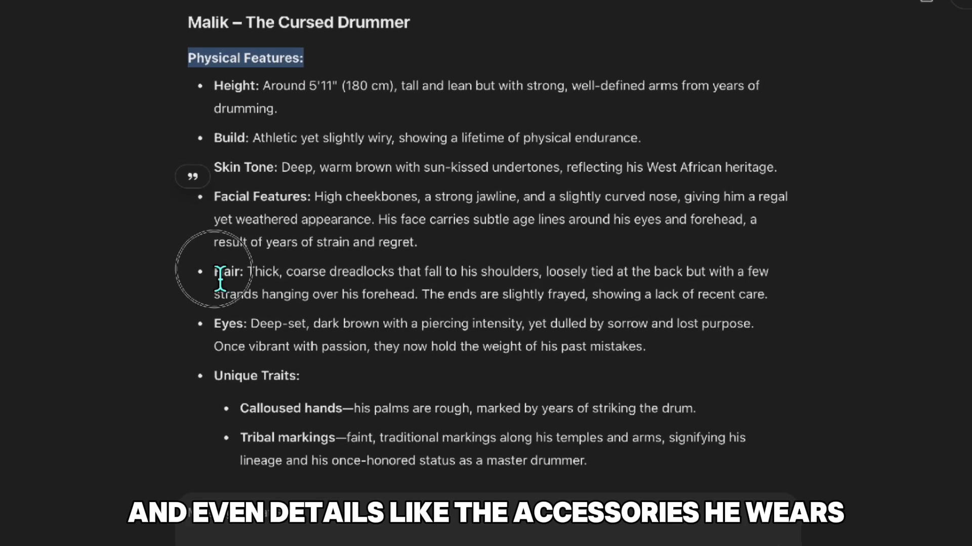
scroll(310, 412, "down", 7)
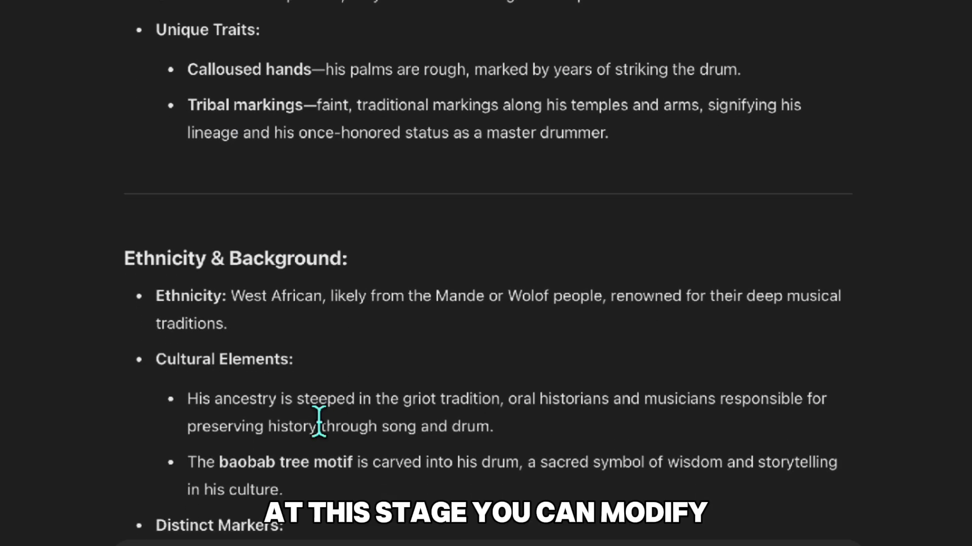
scroll(319, 420, "down", 8)
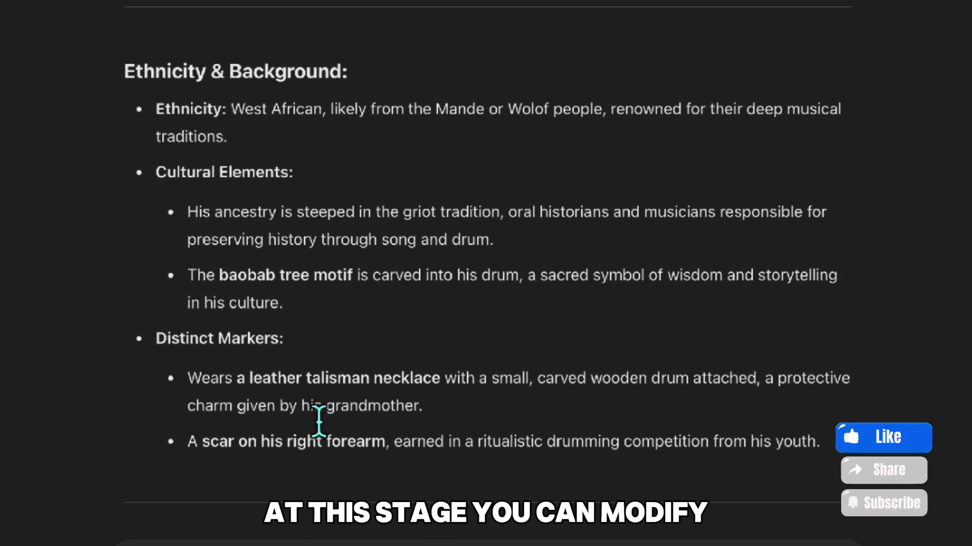
scroll(93, 461, "down", 8)
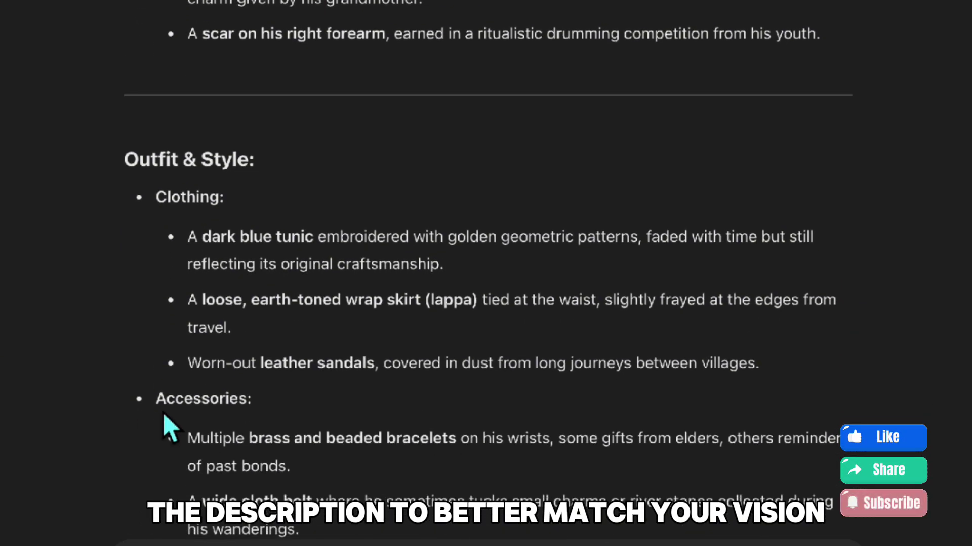
scroll(147, 478, "down", 4)
scroll(148, 481, "up", 20)
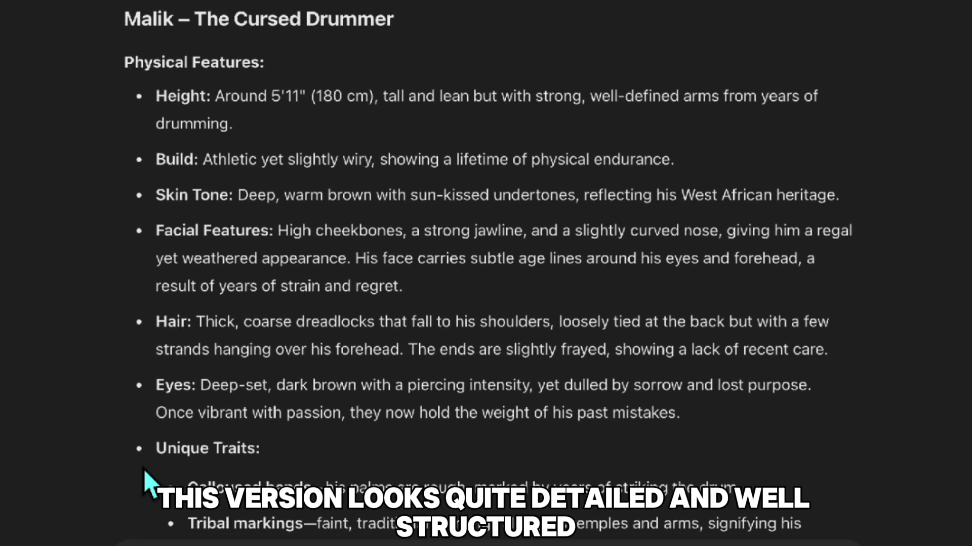
scroll(147, 486, "down", 20)
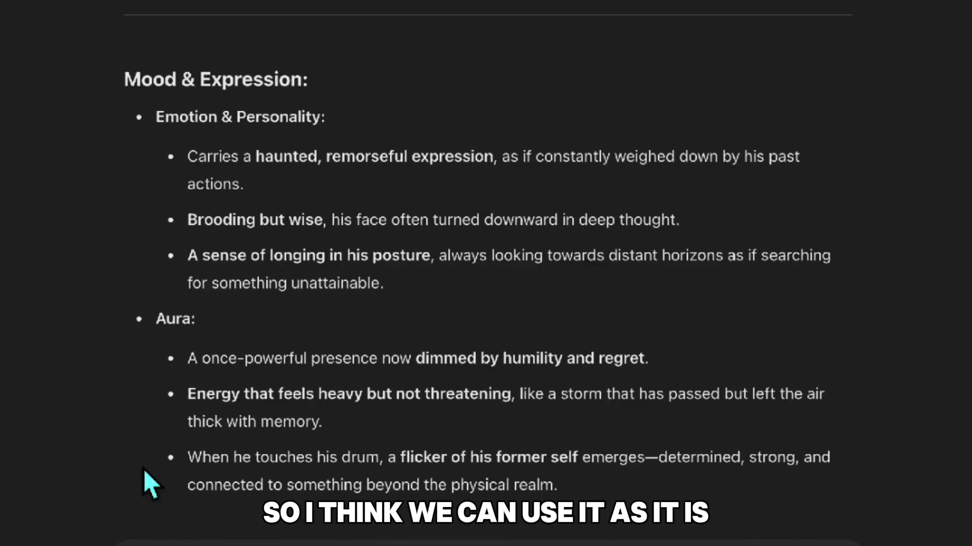
scroll(151, 483, "down", 2)
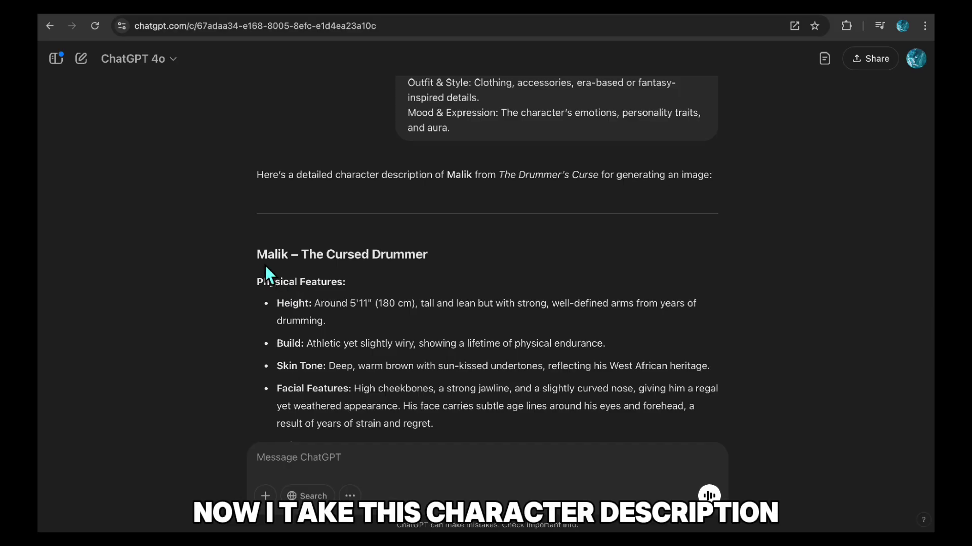
Copy the full Malik character description from ChatGPT and generate images from it in Leonardo.Ai.
left_click_drag(265, 269, 262, 262)
key("ctrl+c")
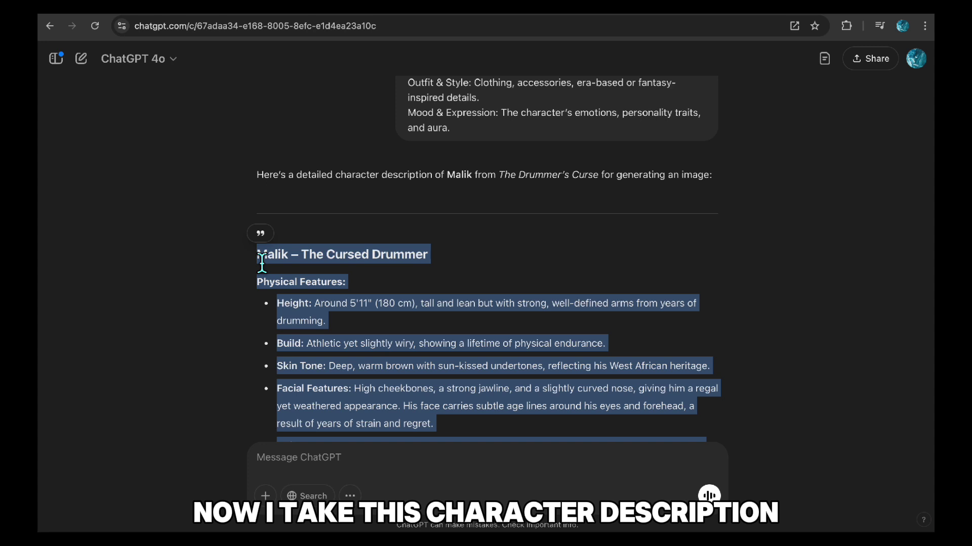
left_click(627, 16)
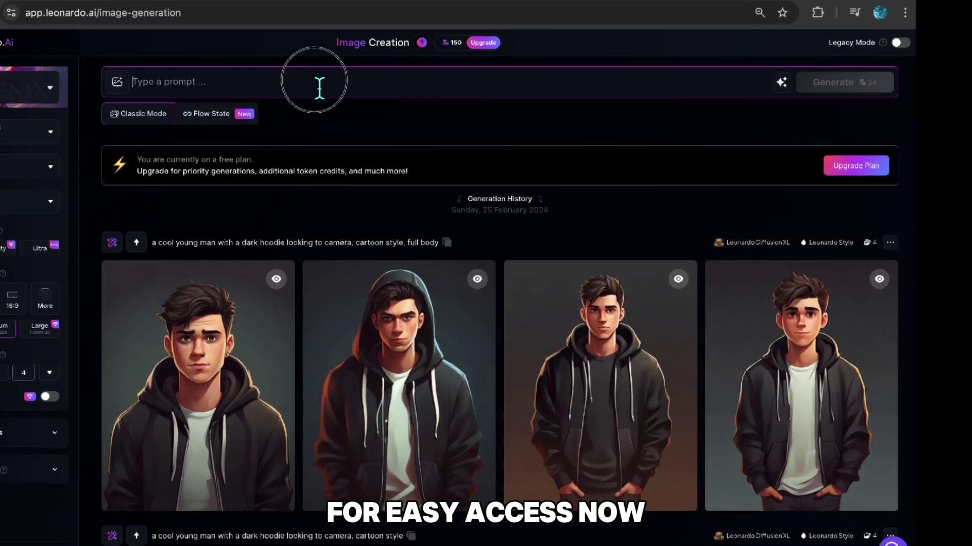
left_click(351, 90)
key("ctrl+v")
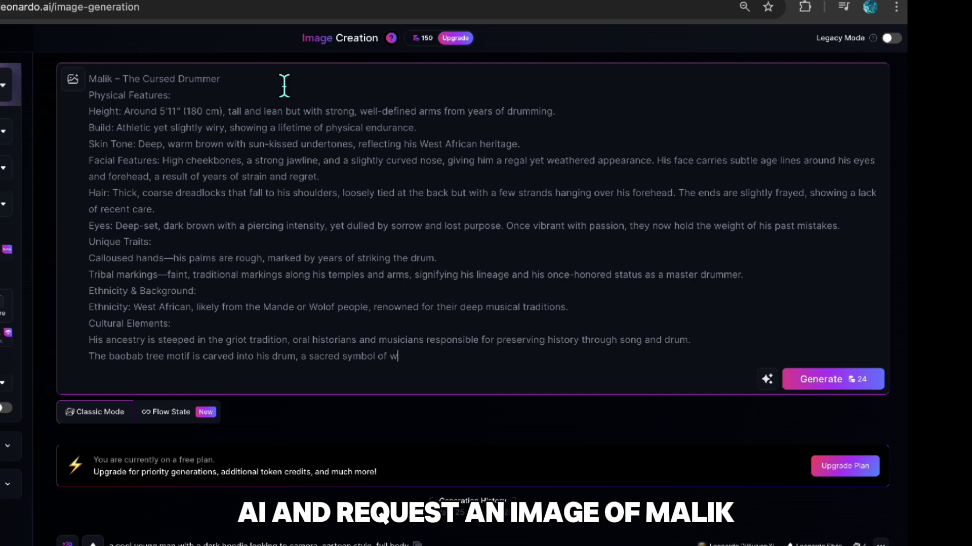
left_click(840, 383)
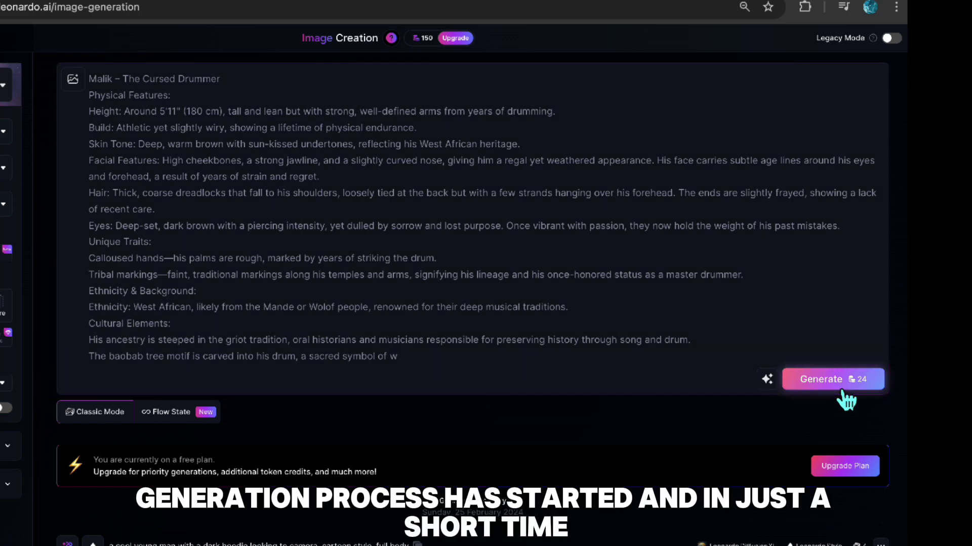
Dismiss the prompt modification tip and view the generated Malik portraits, including the one hidden by the explicit-content cover.
scroll(833, 388, "down", 5)
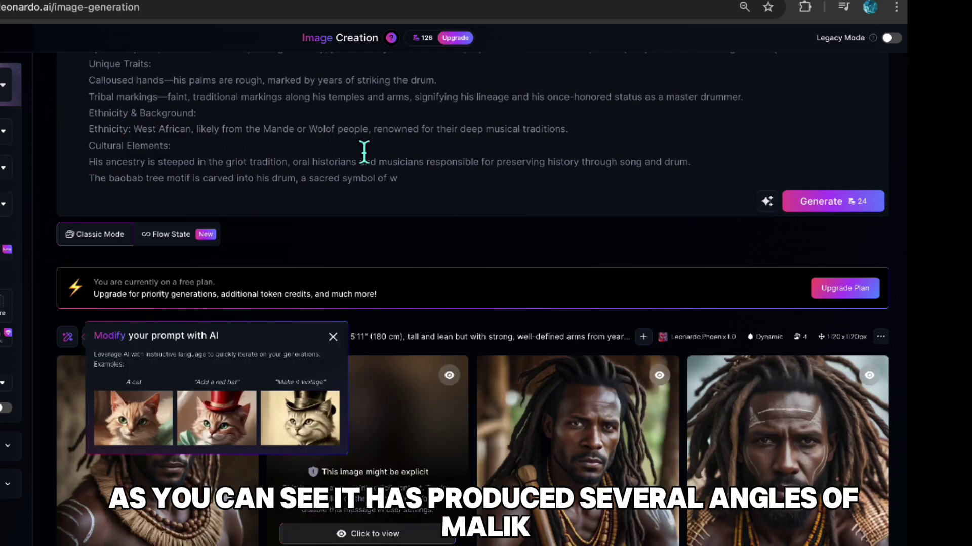
left_click(333, 336)
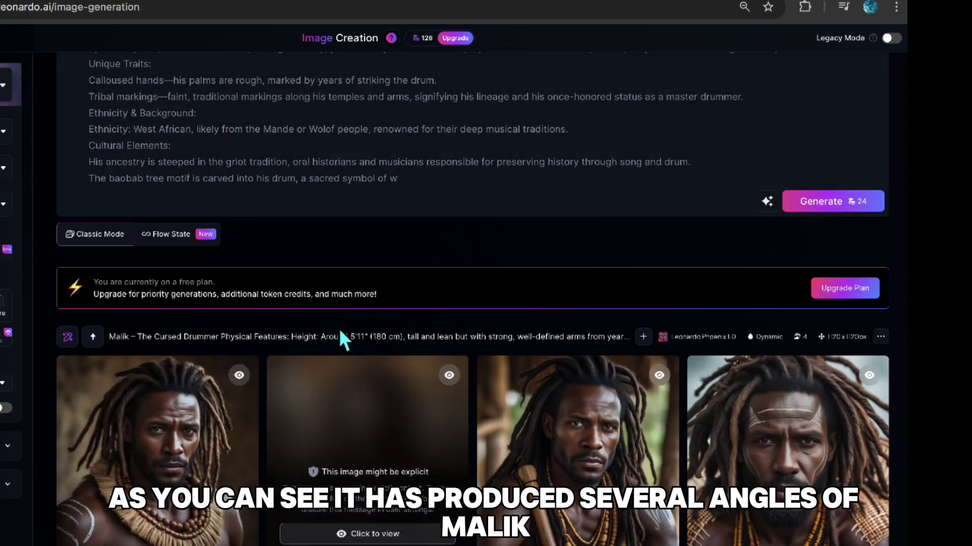
scroll(373, 253, "down", 2)
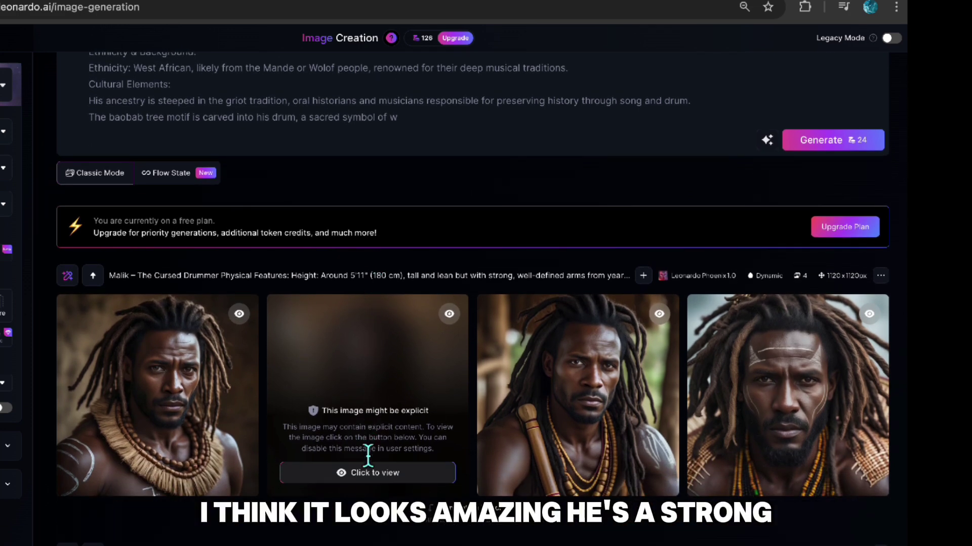
left_click(373, 476)
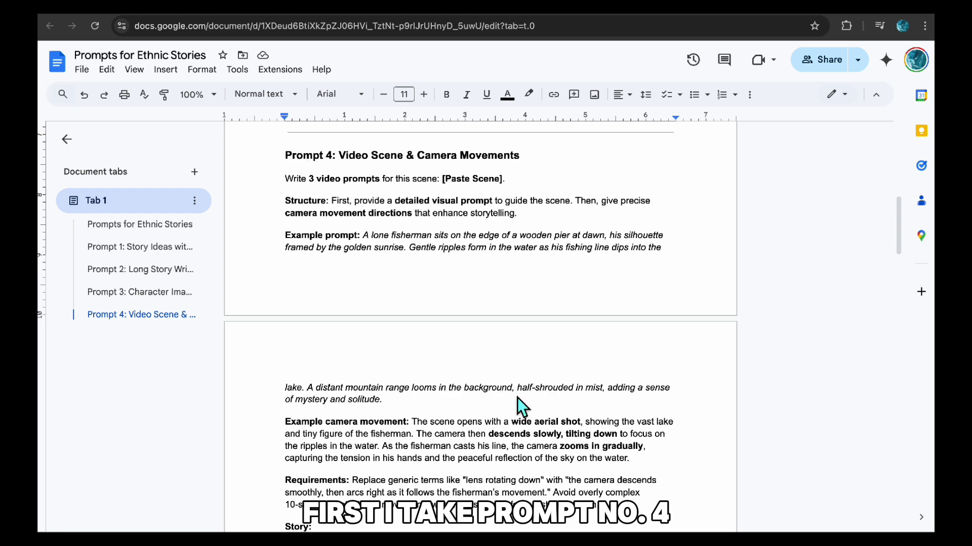
Copy the Prompt 4 video scene and camera movement text from the Google Docs document into the same ChatGPT conversation.
left_click_drag(623, 518, 285, 177)
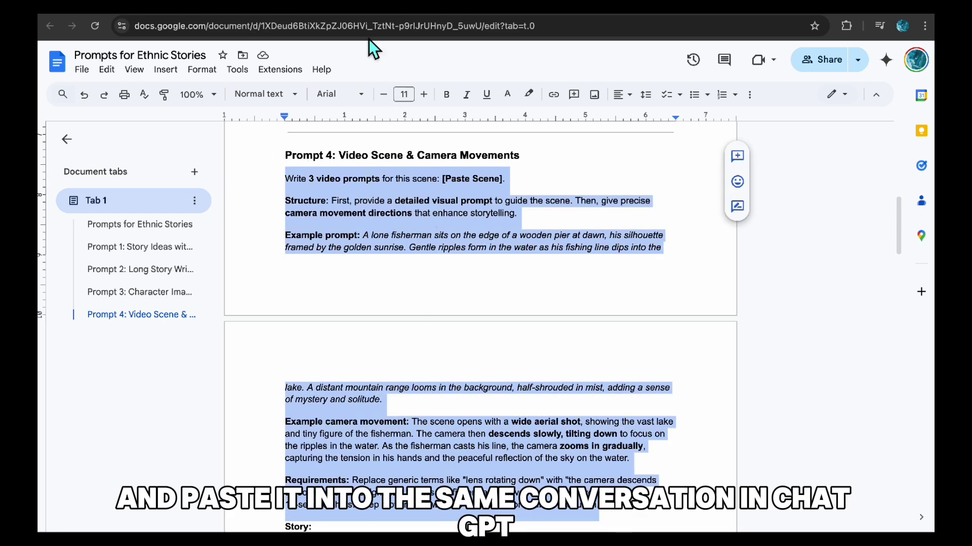
left_click(364, 16)
key("ctrl+v")
scroll(505, 354, "up", 5)
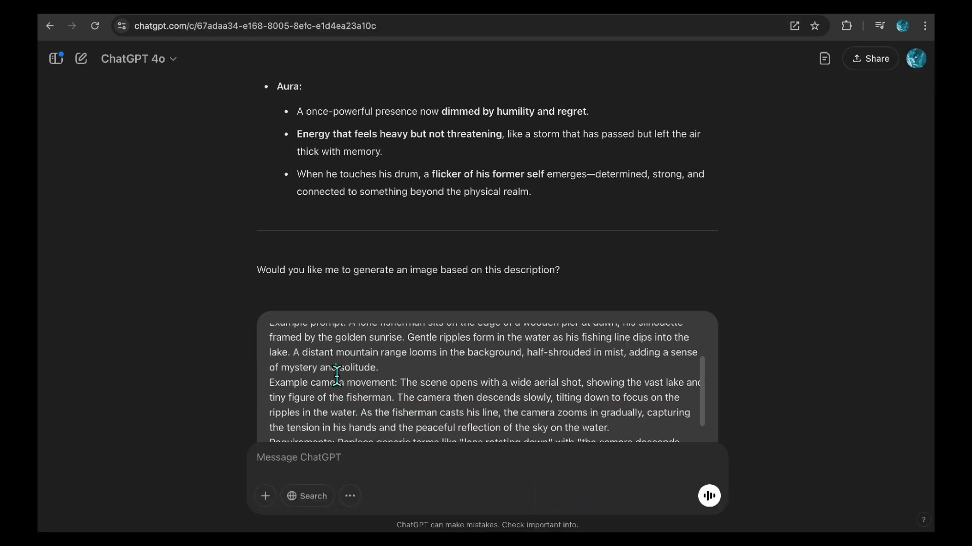
Replace the [Paste Scene] placeholder with the Scene 1 paragraph from the document and send the prompt.
left_click_drag(505, 332, 442, 334)
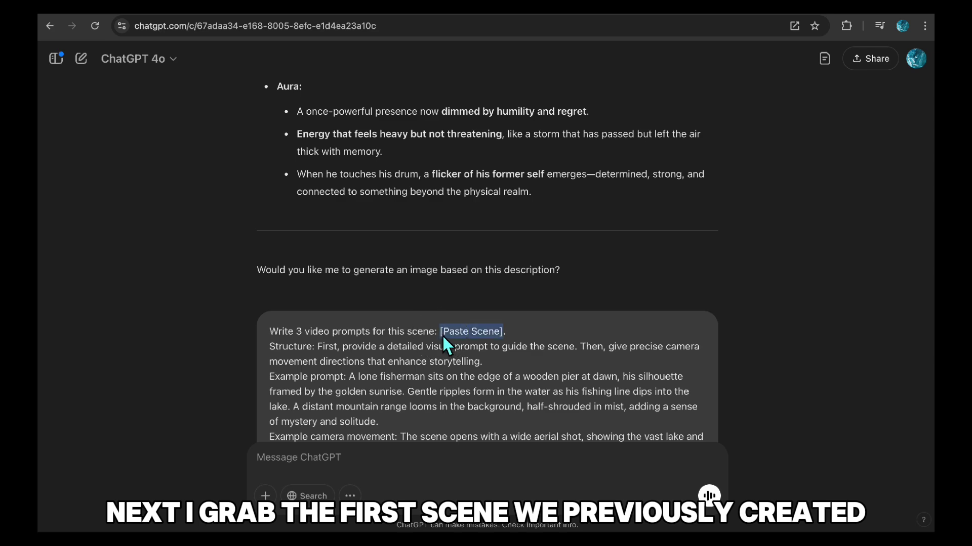
left_click(261, 17)
scroll(396, 347, "down", 5)
triple_click(374, 349)
key("ctrl+c")
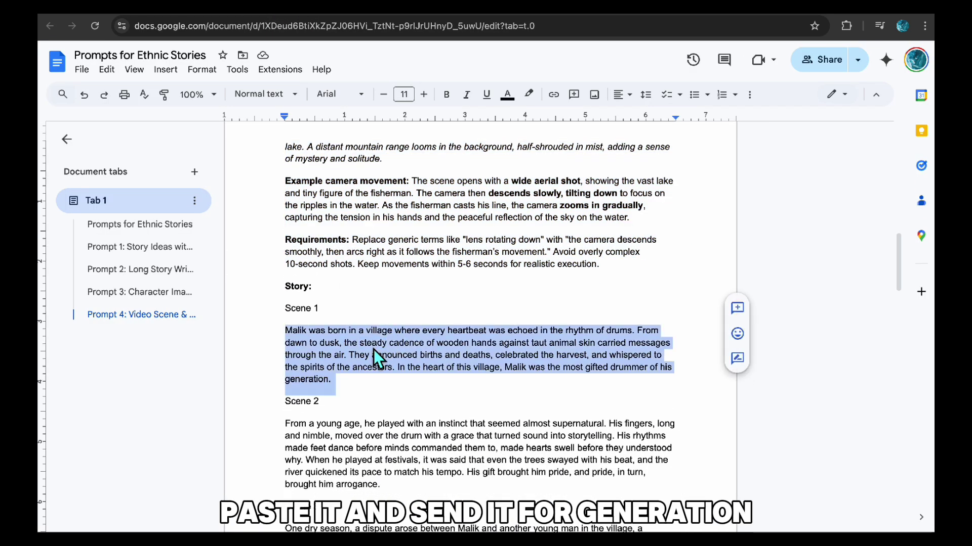
left_click(377, 16)
key("ctrl+v")
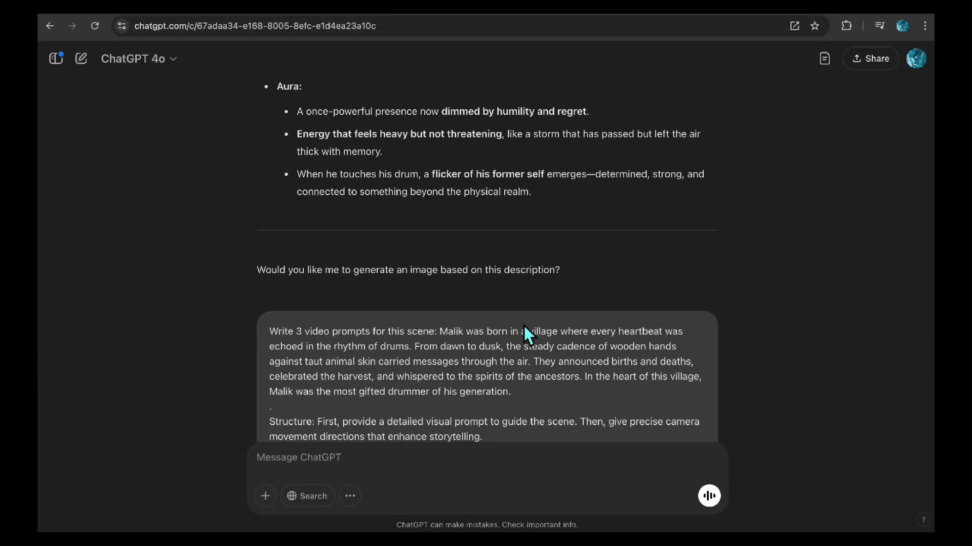
scroll(551, 360, "down", 5)
scroll(571, 358, "down", 2)
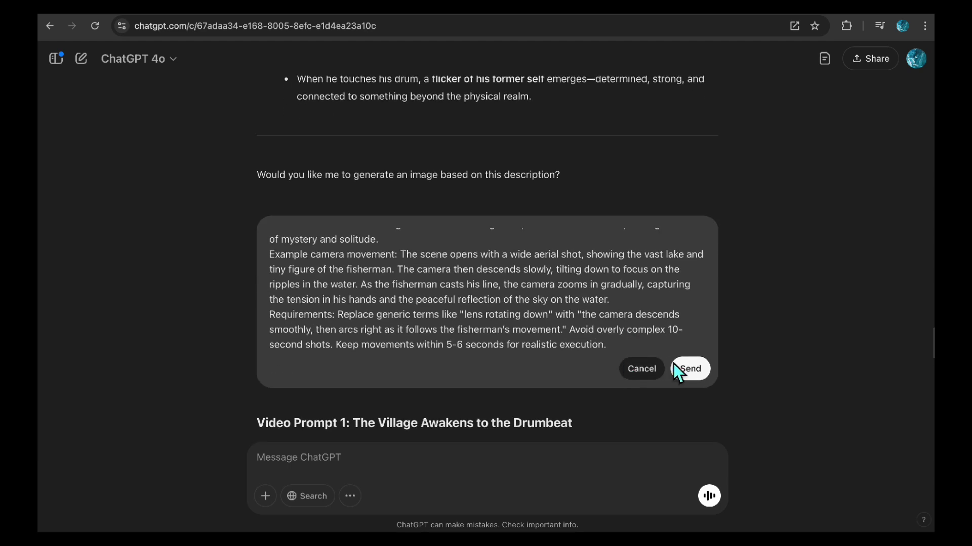
left_click(630, 369)
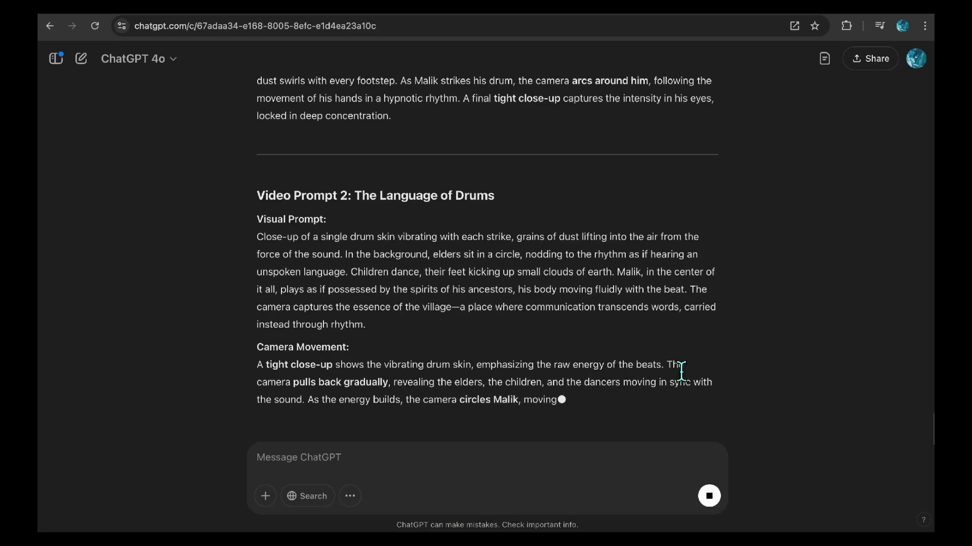
Generate images in Leonardo.Ai from the visual prompt of Video Prompt 1 and download the fourth resulting image.
scroll(681, 371, "up", 5)
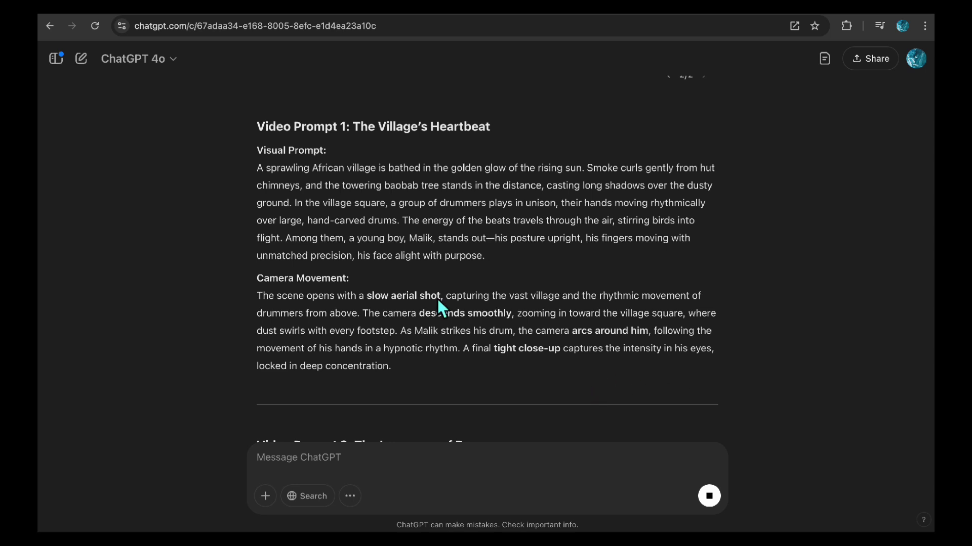
left_click_drag(471, 256, 256, 176)
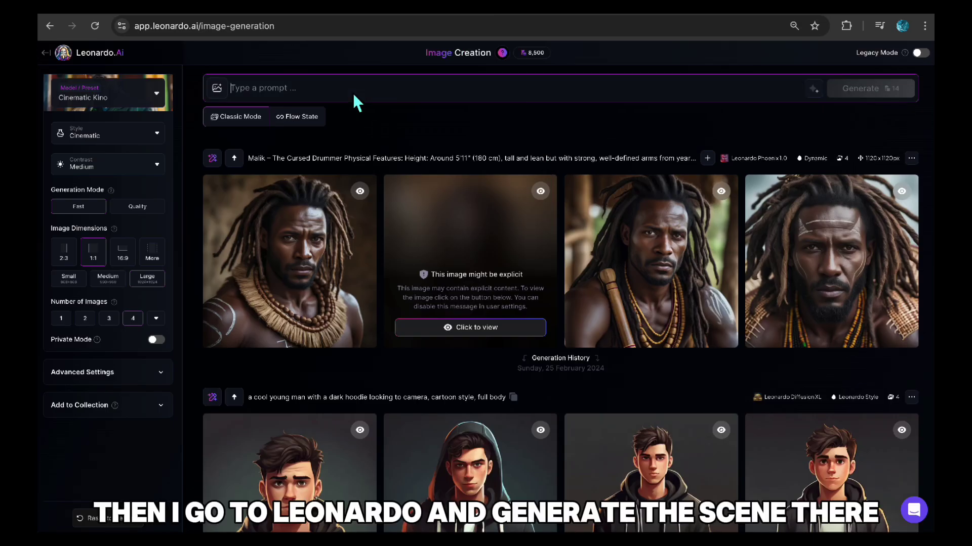
type("A sprawling African village is bathed in the golden glow of the rising sun. Smoke curls gently from hut chimneys, and the towering baobab tree stands in the distance, casting long shadows over the dusty ground. In the village square, a group of drummers plays in unison, their hands moving rhythmically over large, hand-carved drums. The energy of the beats travels through the air, stirring birds into flight. Among them, a young boy, Malik, stands out—his posture upright, his fingers moving with unmatched precision, his face alight with purpose.")
left_click(855, 153)
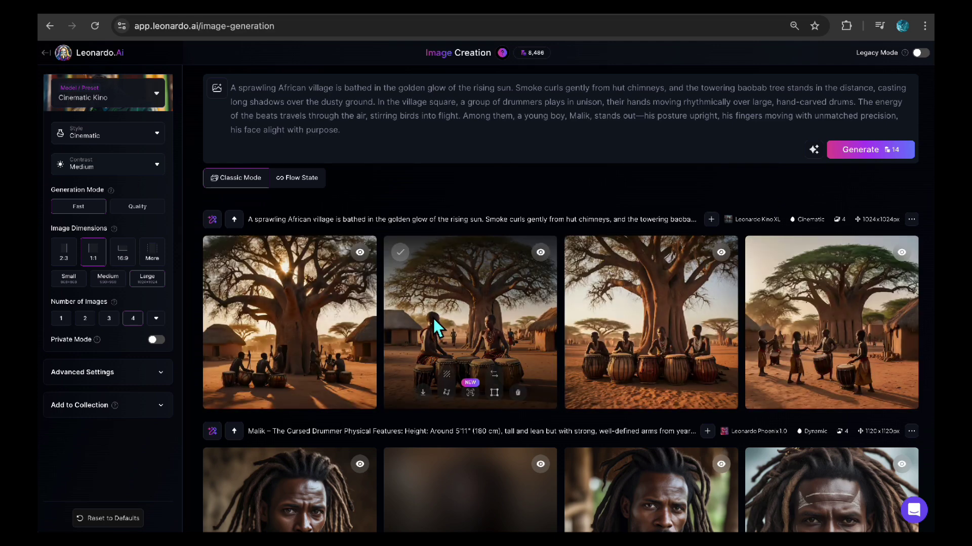
left_click(815, 331)
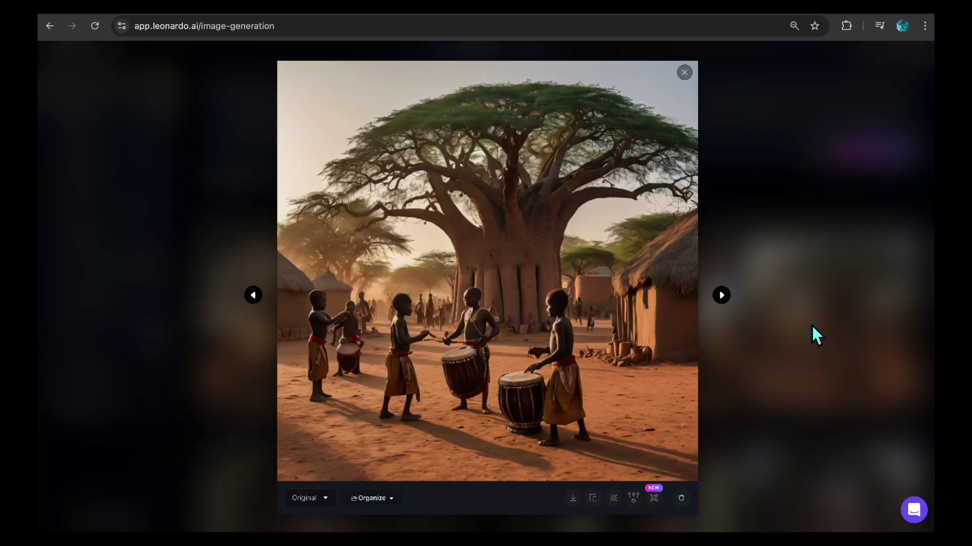
left_click(572, 498)
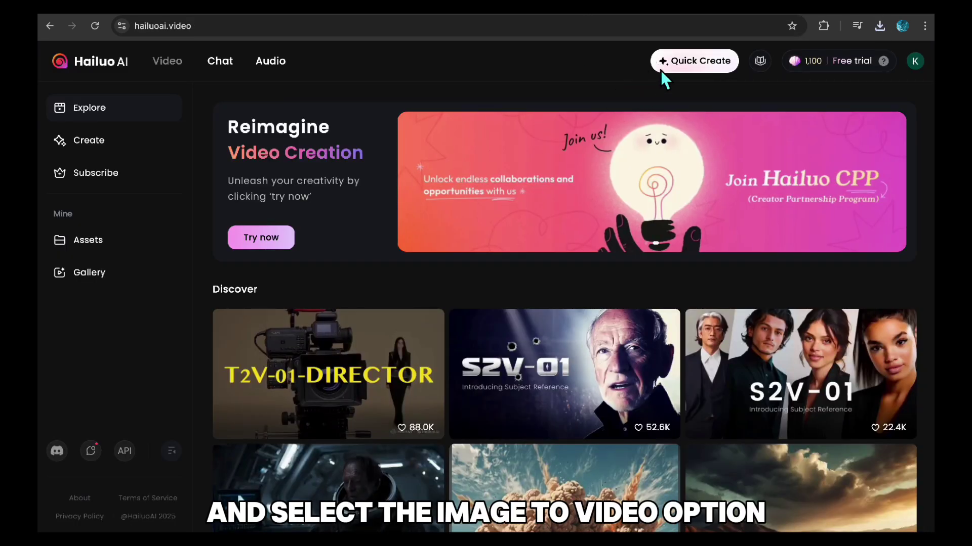
Start an Image to Video creation in Hailuo AI and upload the downloaded Leonardo_Kino_XL village image from the Downloads folder.
left_click(108, 145)
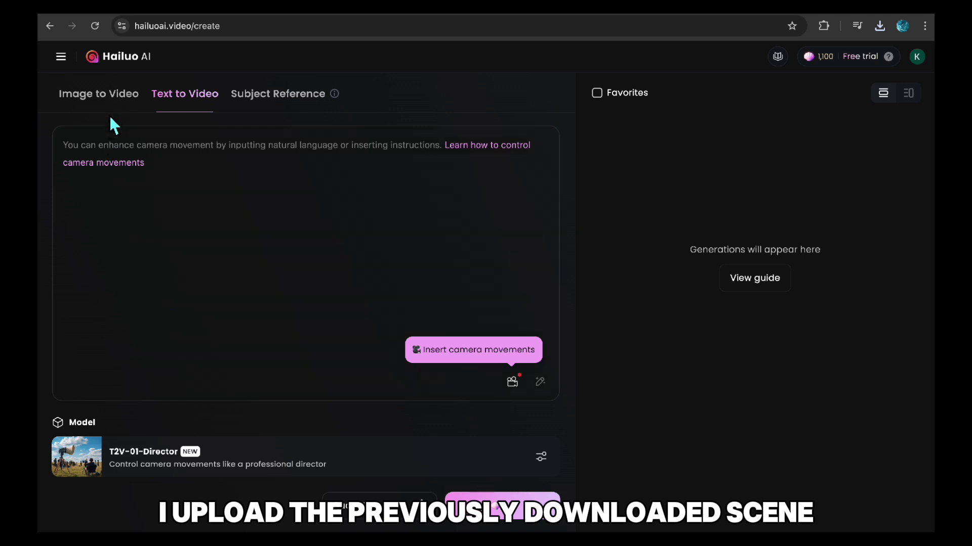
left_click(110, 100)
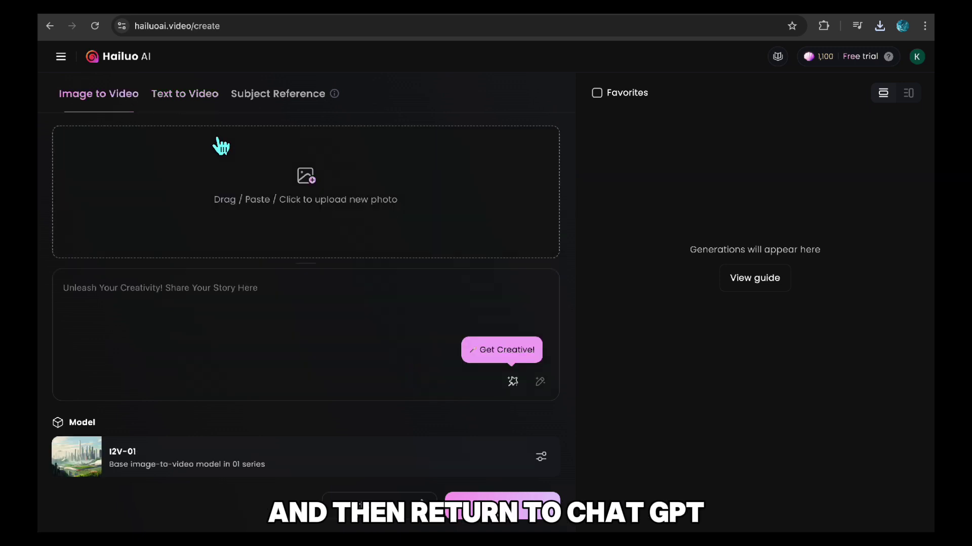
left_click(267, 184)
left_click(347, 108)
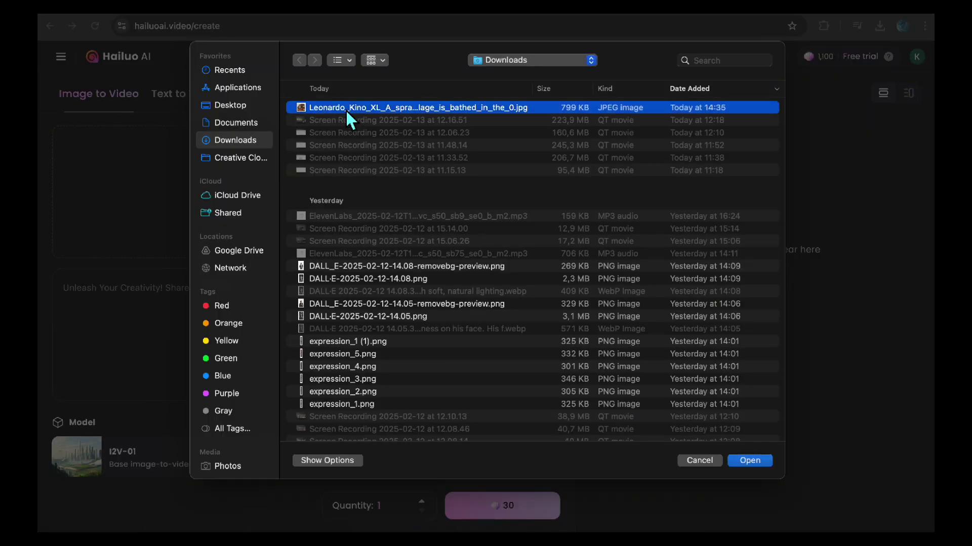
left_click(749, 460)
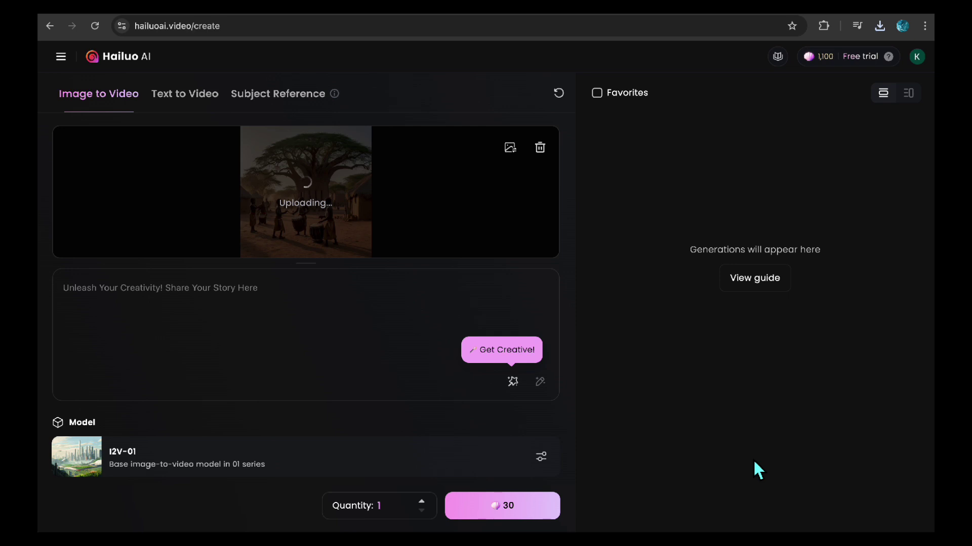
Copy Video Prompt 1's visual prompt and camera movement from ChatGPT into the Hailuo AI prompt, generate the video and play it.
left_click(276, 15)
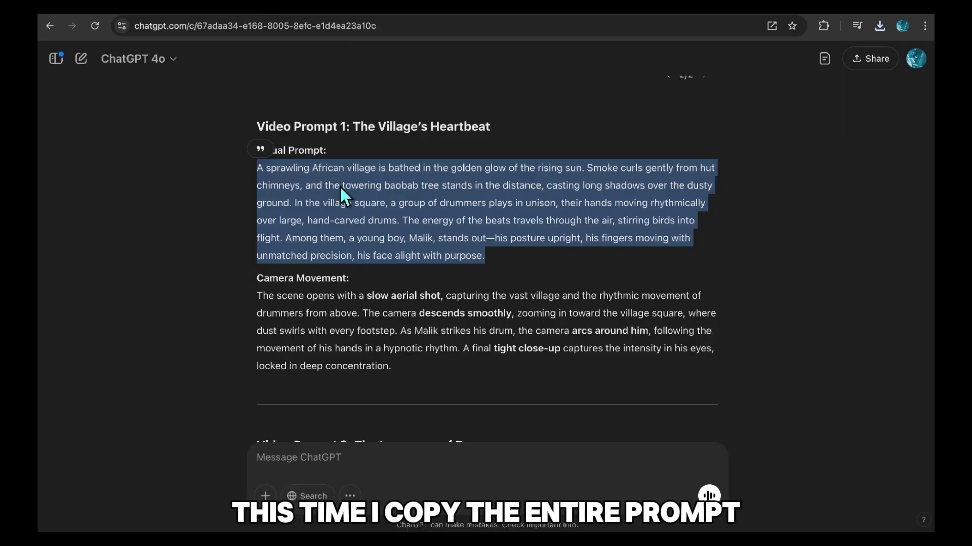
left_click_drag(405, 373, 259, 159)
key("ctrl+c")
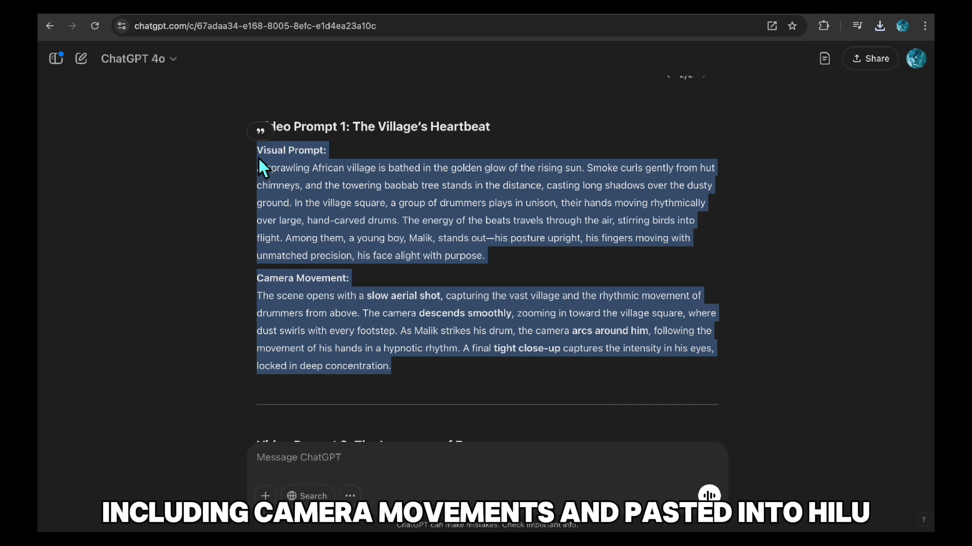
left_click(595, 16)
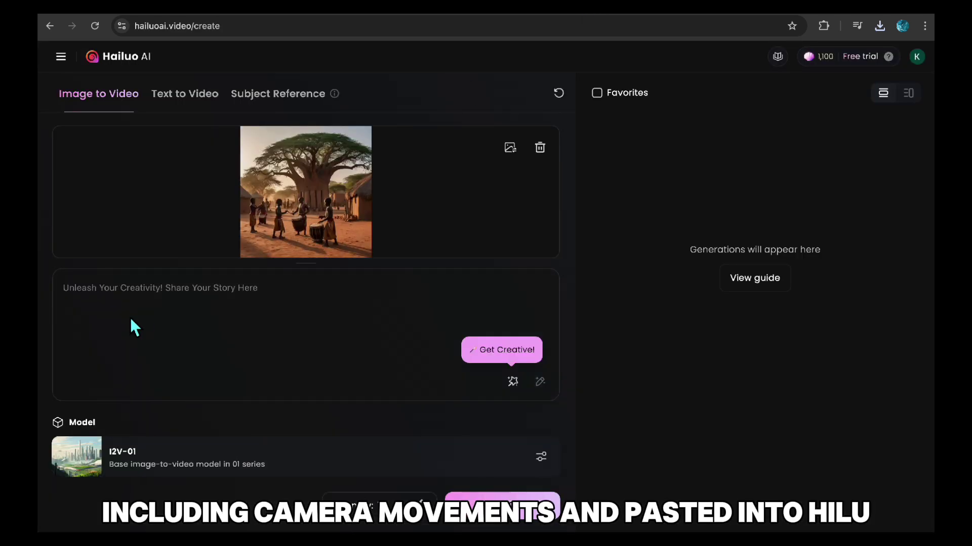
left_click(128, 311)
key("ctrl+v")
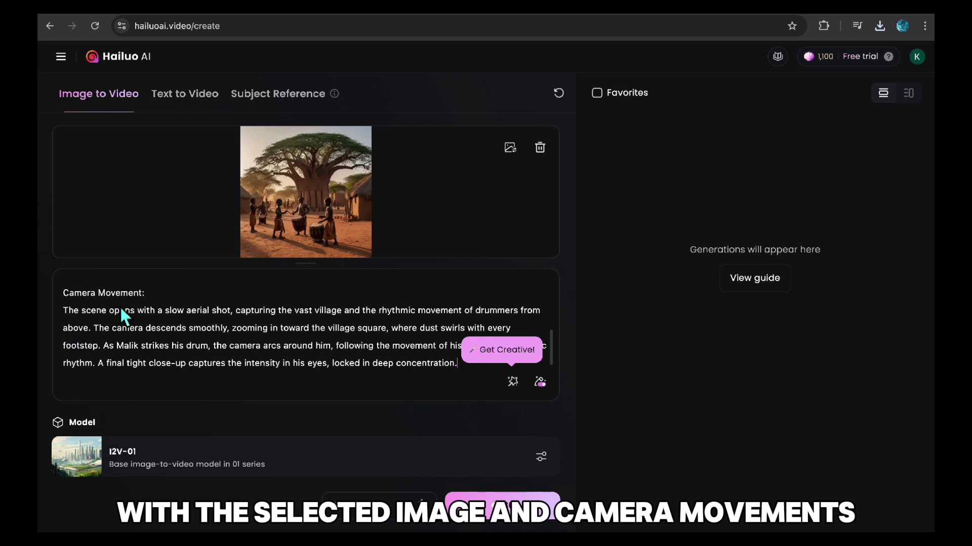
left_click(490, 506)
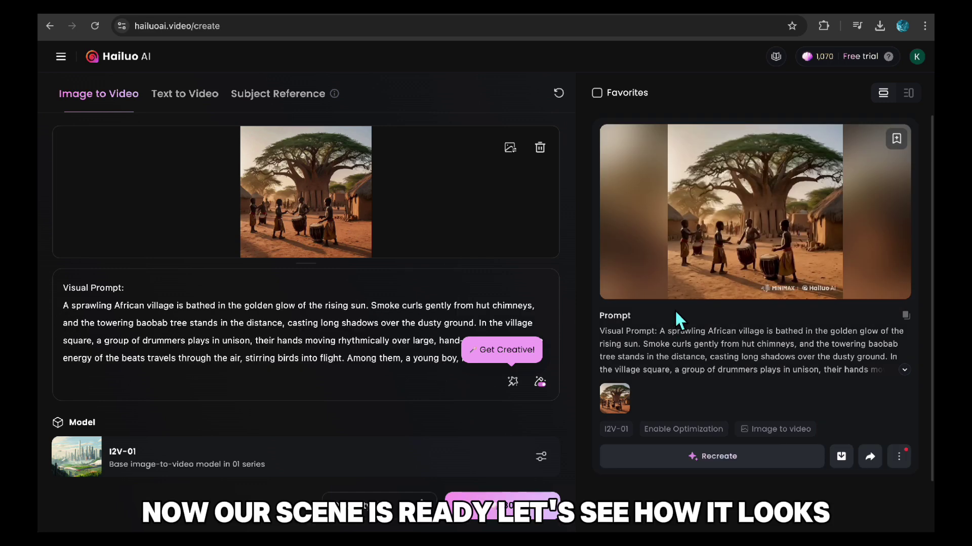
left_click(742, 222)
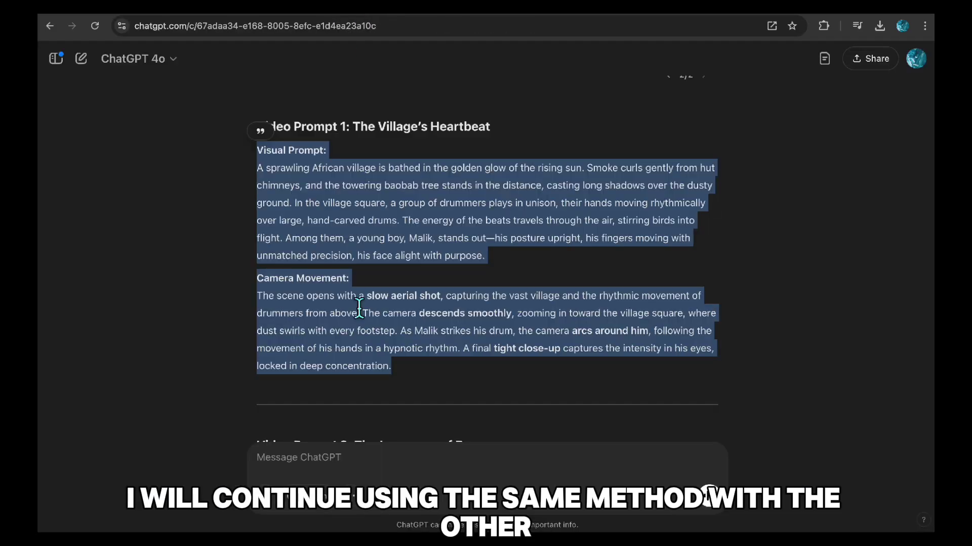
Copy the visual prompt of Video Prompt 2: The Language of Drums from ChatGPT into Leonardo.Ai and generate images from it.
scroll(359, 308, "down", 5)
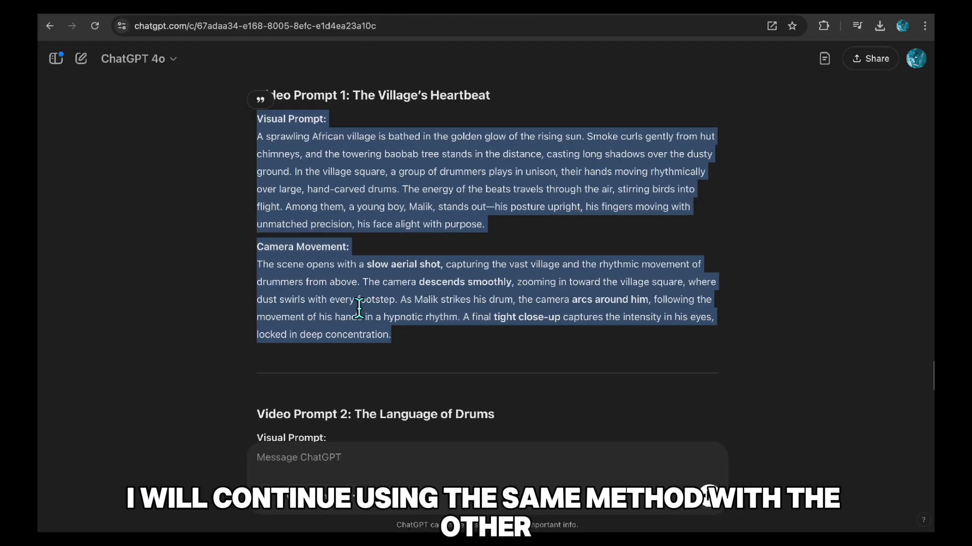
scroll(359, 301, "up", 1)
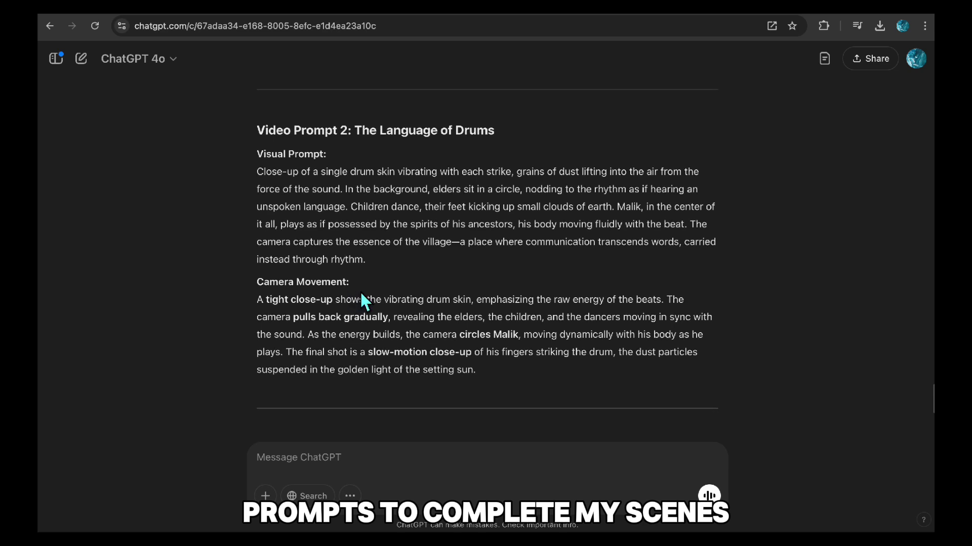
left_click_drag(367, 260, 263, 167)
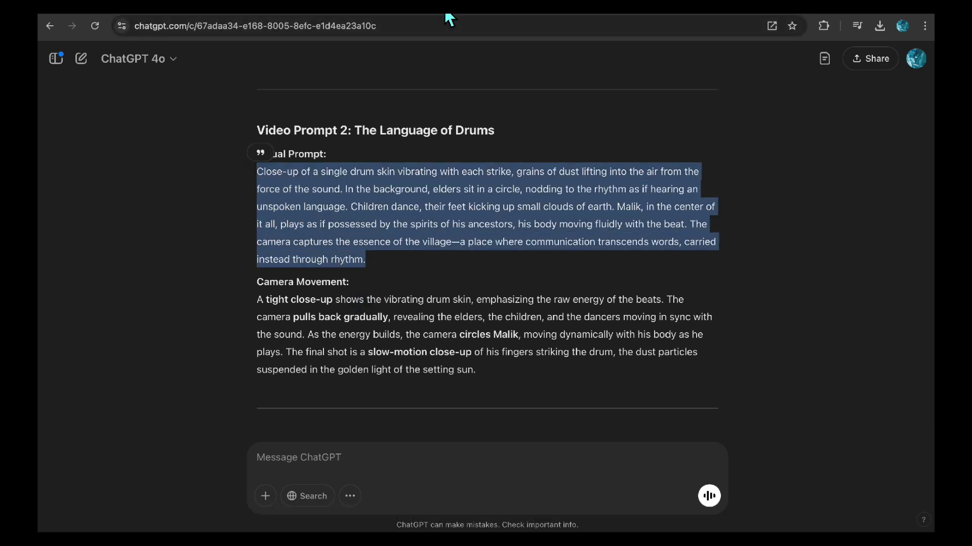
left_click(448, 17)
left_click(355, 107)
key("ctrl+a")
key("ctrl+v")
left_click(860, 150)
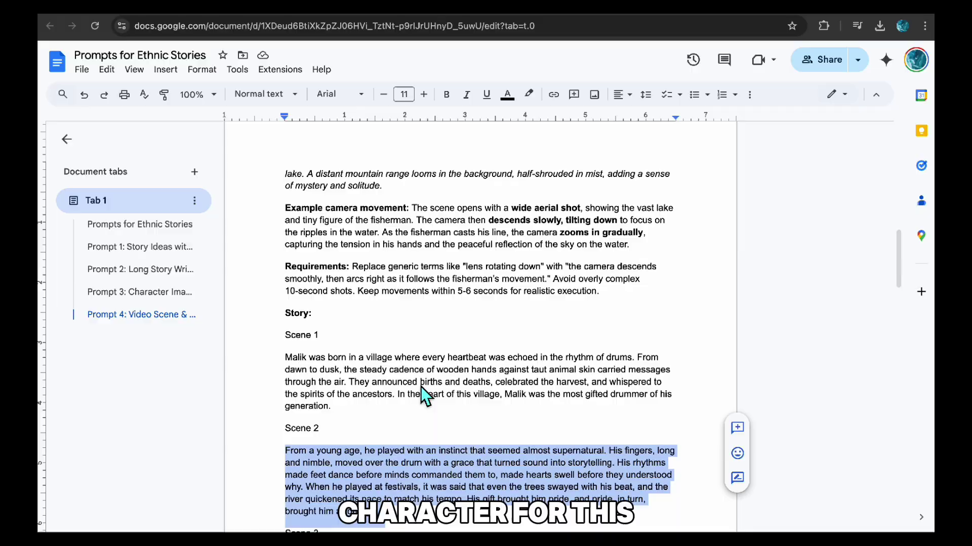
Copy the Prompt 4 text, from "Write 3 video prompts" through the requirements, from Google Docs into the ChatGPT message.
scroll(420, 387, "up", 5)
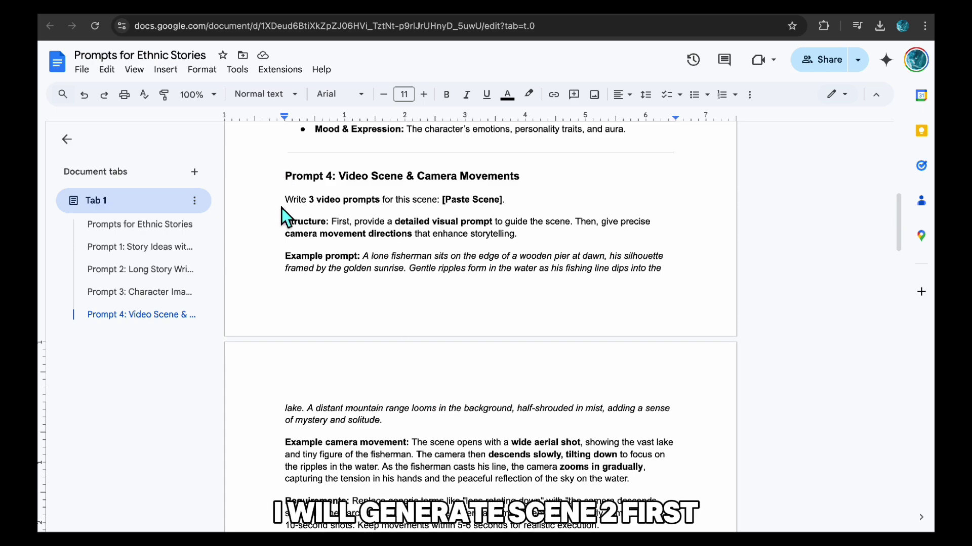
scroll(403, 328, "down", 2)
scroll(609, 425, "down", 1)
left_click(598, 400, "shift")
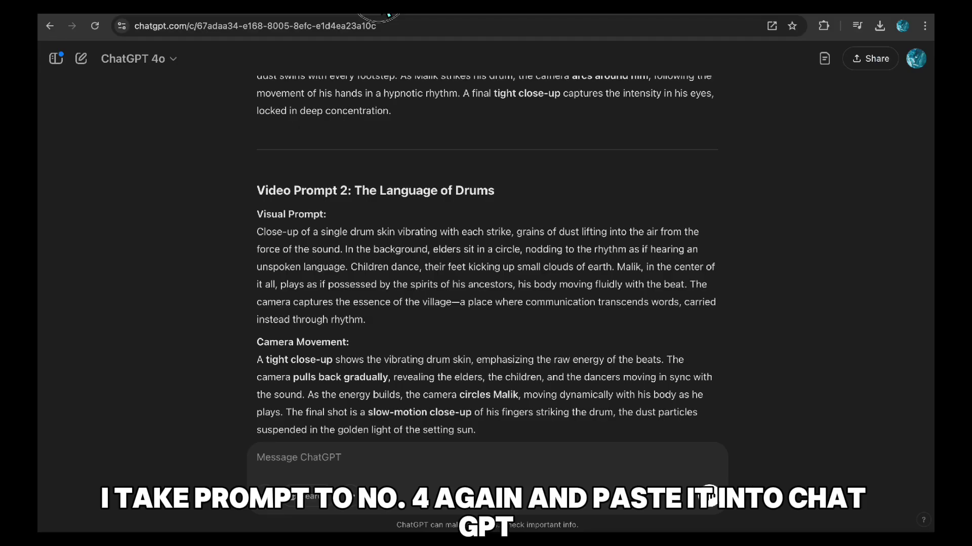
key("ctrl+v")
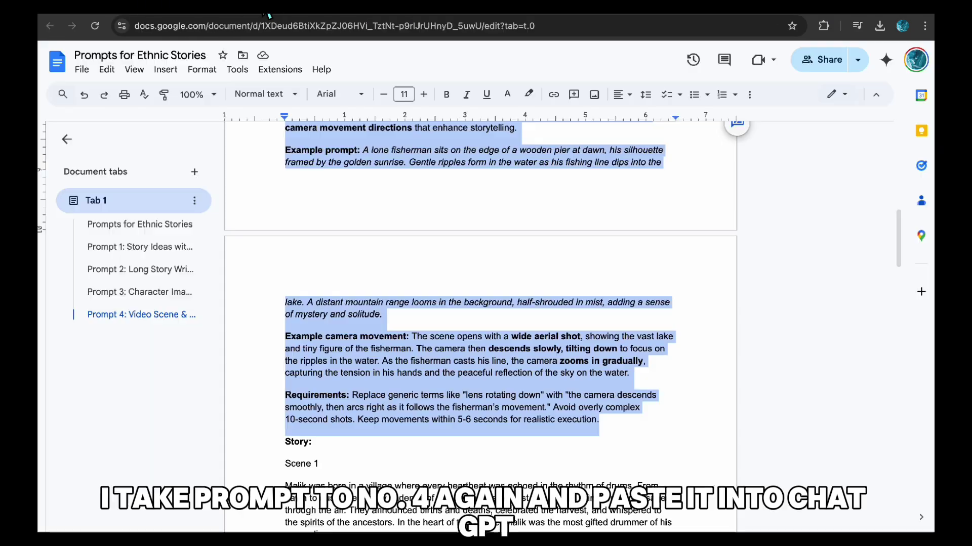
Replace the [Paste Scene] placeholder with the Scene 2 paragraph from the Google Docs document and send the prompt.
scroll(403, 343, "down", 3)
left_click(335, 376)
triple_click(338, 377)
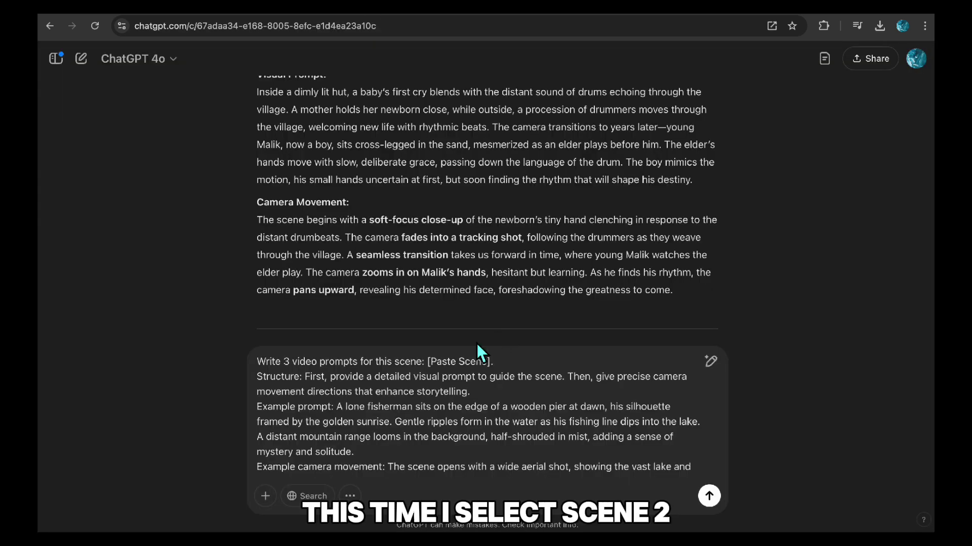
left_click_drag(428, 362, 492, 362)
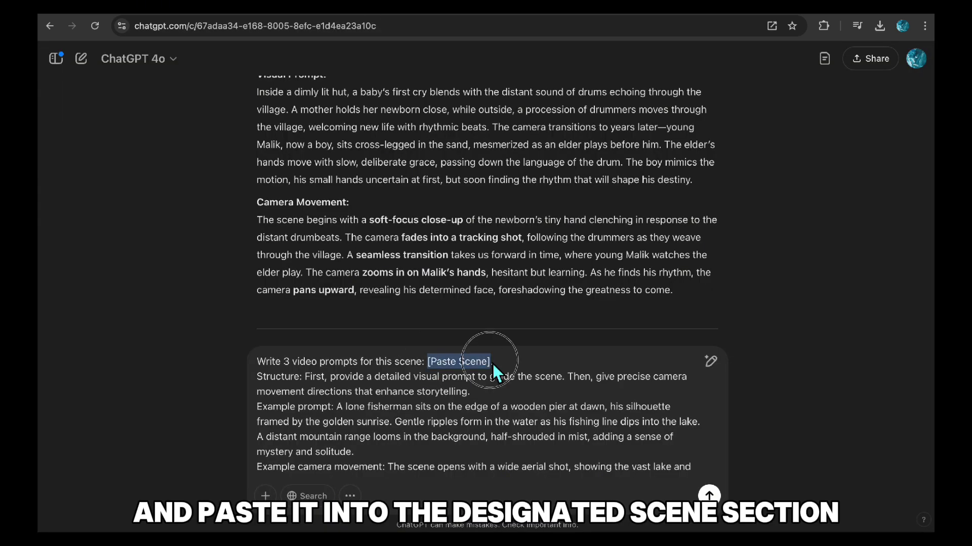
key("ctrl+v")
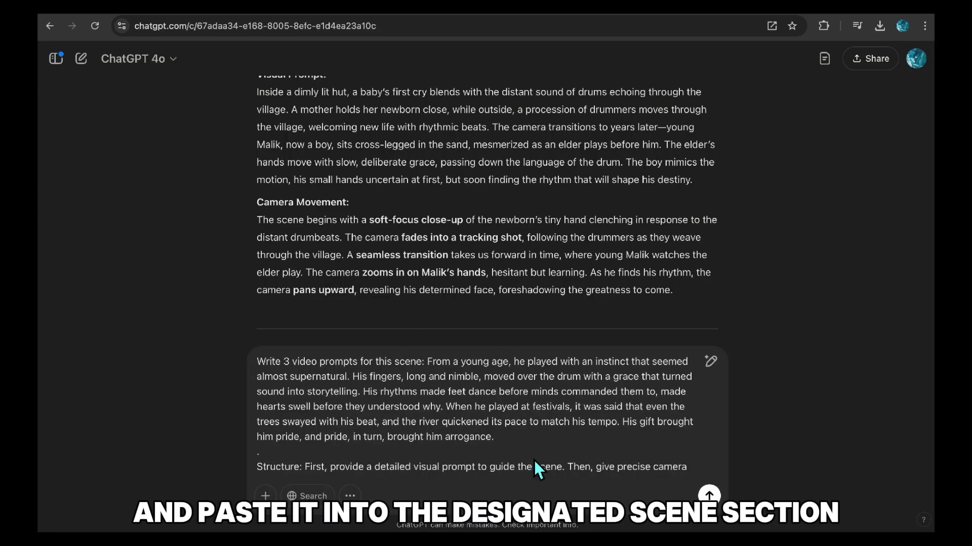
left_click(709, 496)
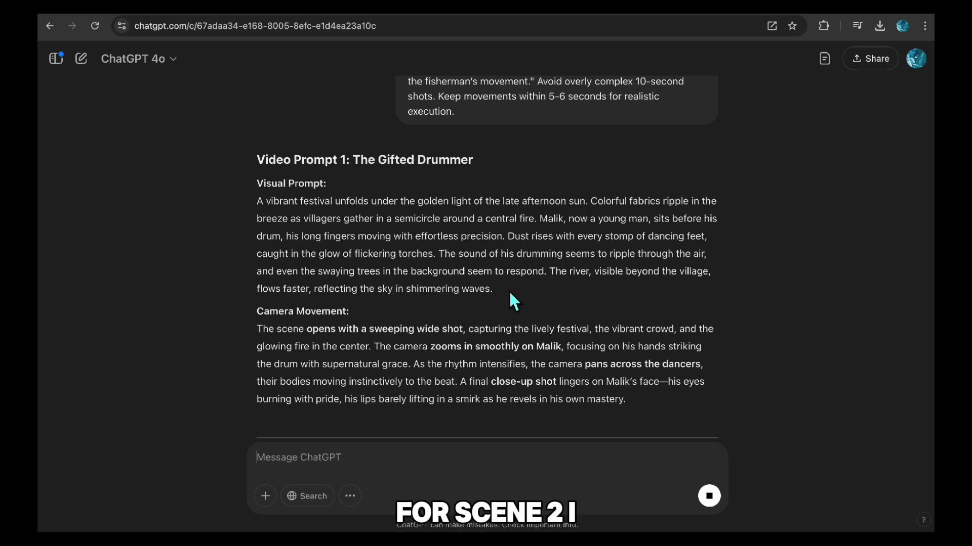
Copy the visual prompt of Video Prompt 1: The Gifted Drummer from ChatGPT into the Leonardo.Ai image prompt.
left_click_drag(494, 289, 262, 219)
key("ctrl+c")
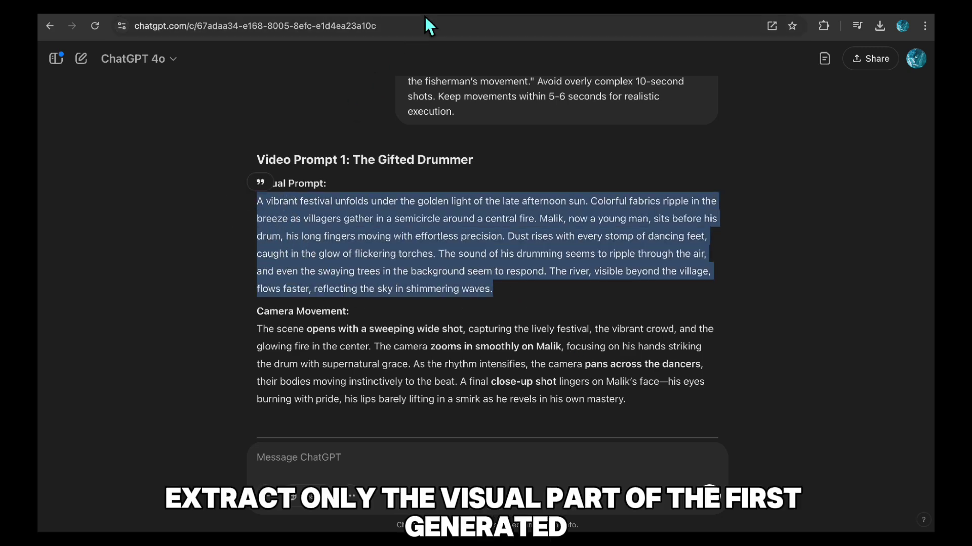
left_click(439, 17)
left_click(335, 90)
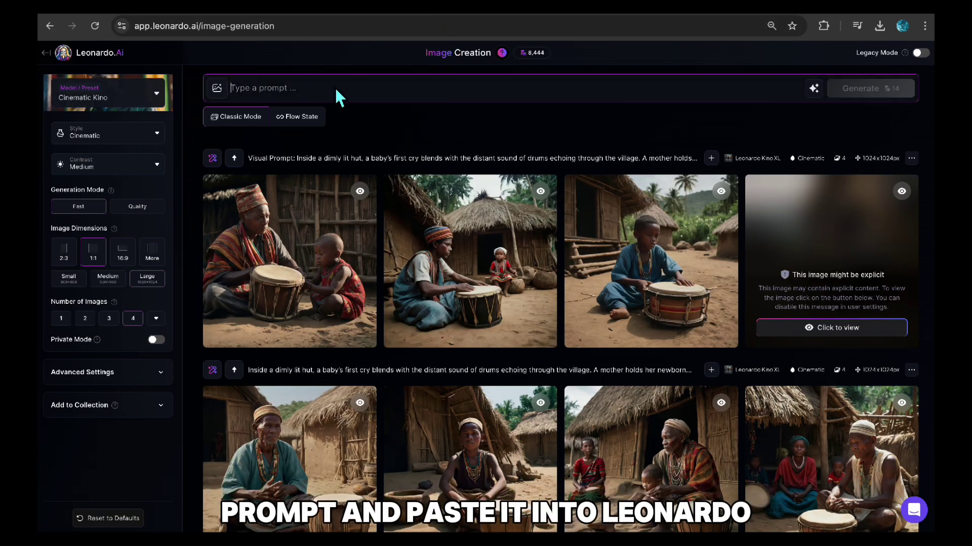
key("ctrl+v")
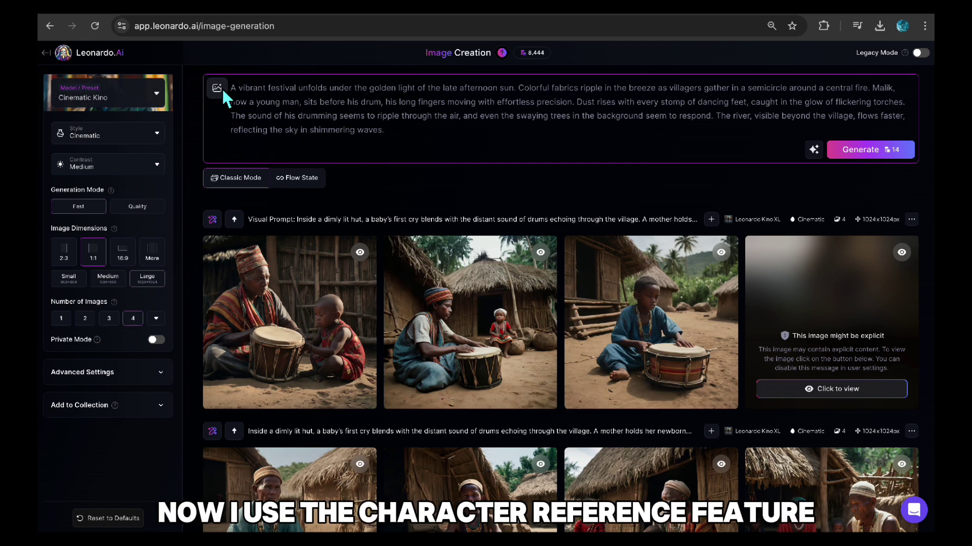
Add the first generated portrait of the dreadlocked drummer as a Character Reference for the image prompt.
left_click(221, 87)
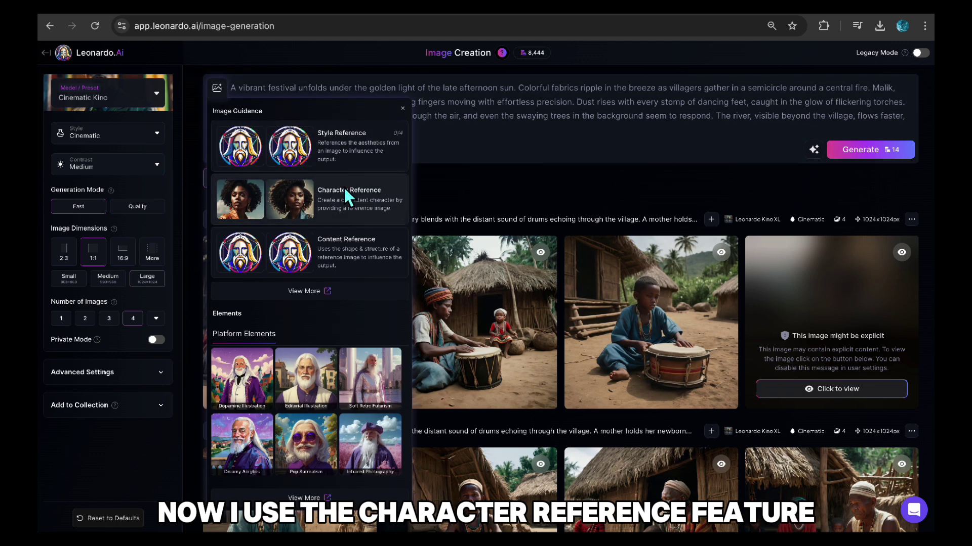
left_click(390, 222)
scroll(385, 334, "down", 6)
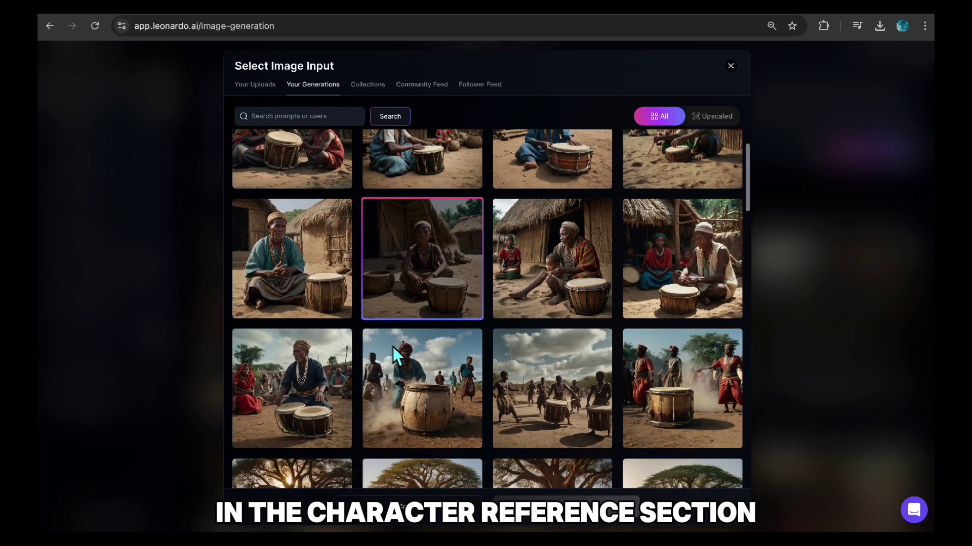
scroll(397, 356, "down", 1)
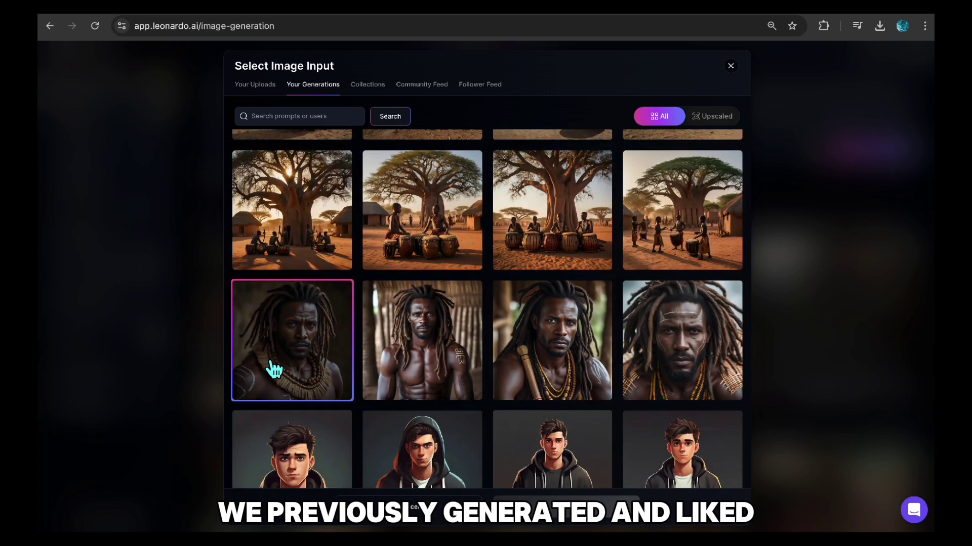
left_click(299, 364)
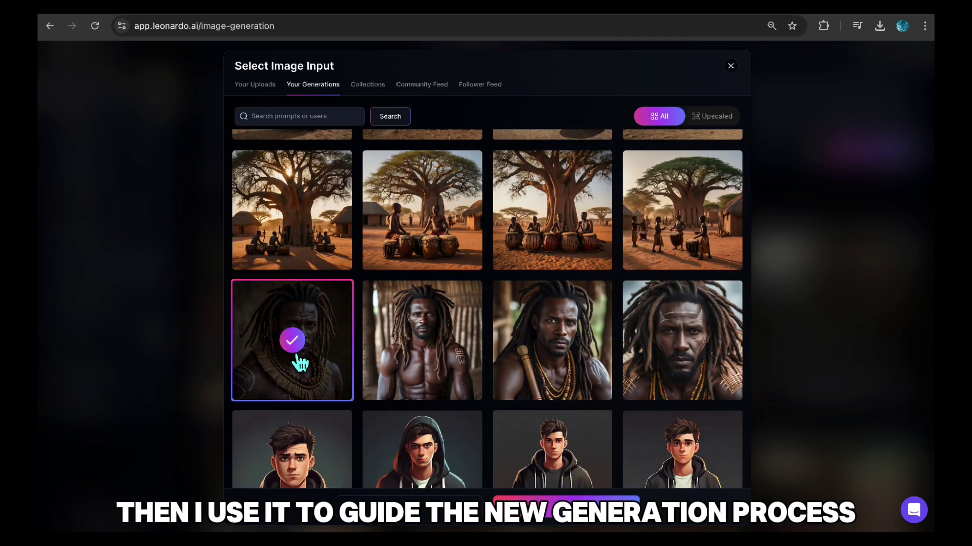
left_click(569, 509)
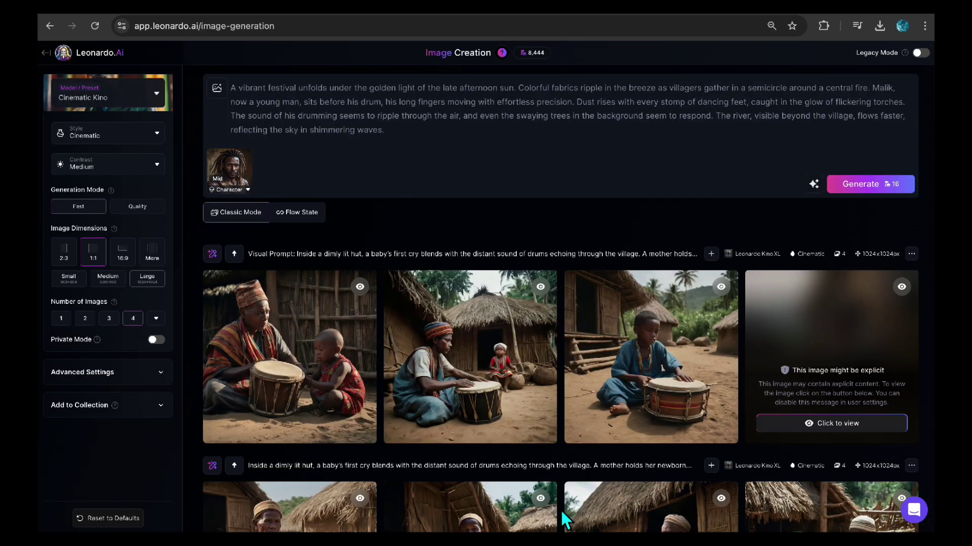
Generate the festival images with the character reference and download the third resulting image.
left_click(876, 187)
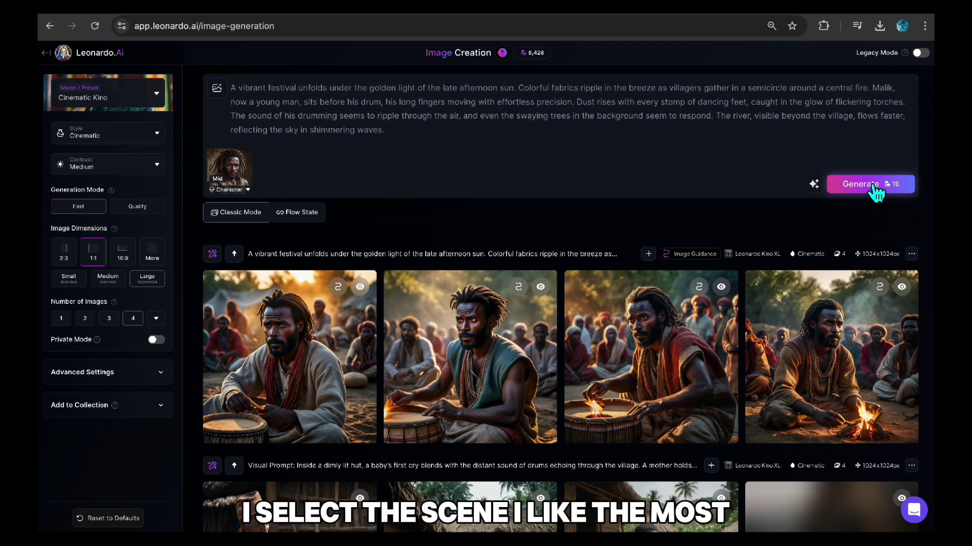
mouse_move(808, 351)
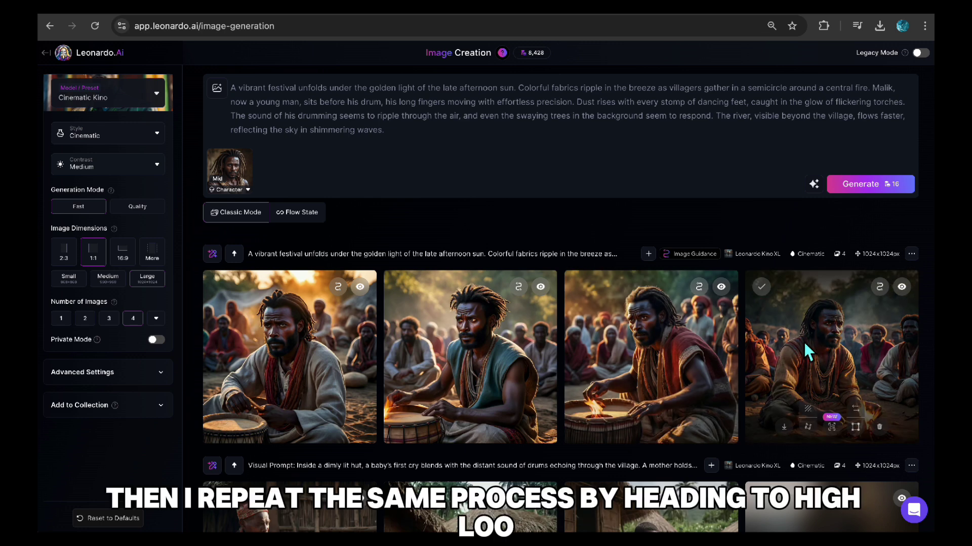
mouse_move(667, 403)
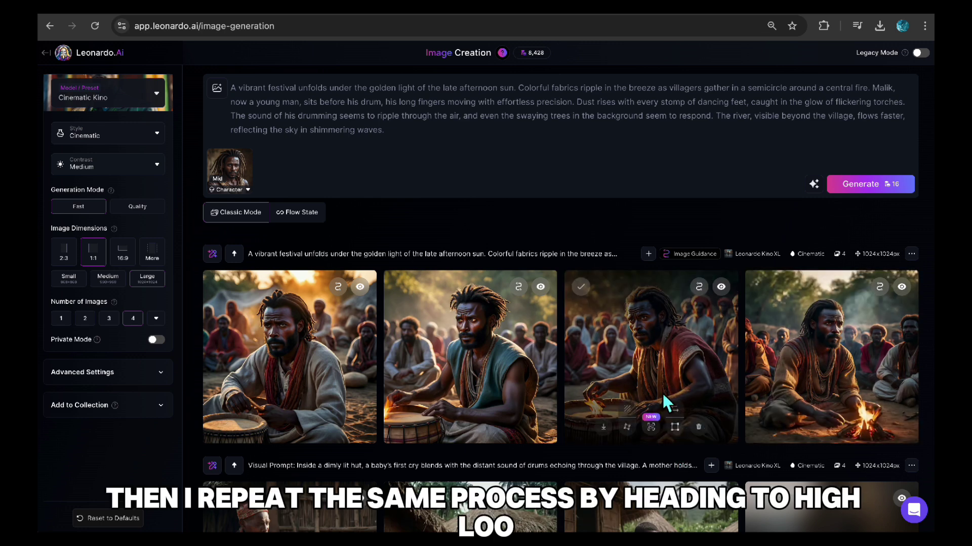
left_click(604, 427)
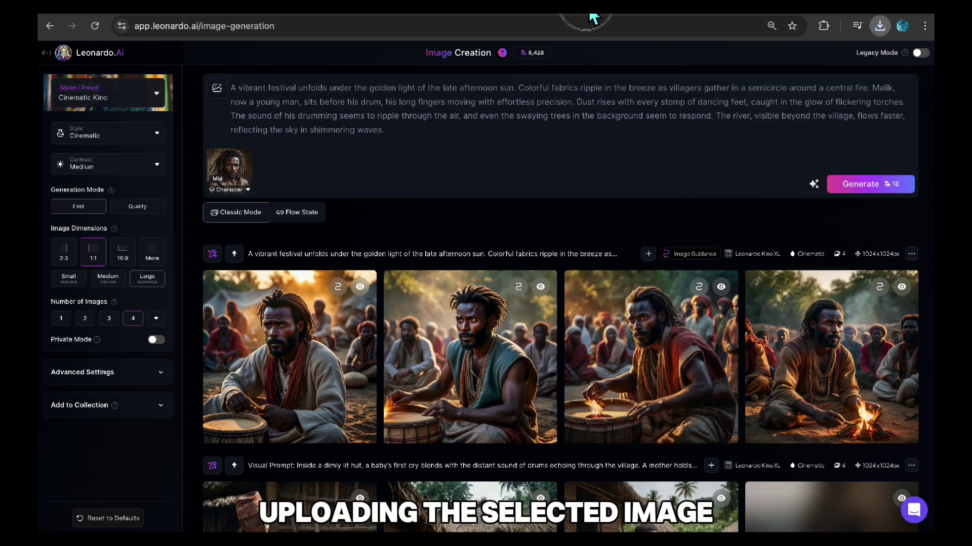
Switch to Hailuo AI and replace the source image with the newly downloaded festival image.
left_click(589, 15)
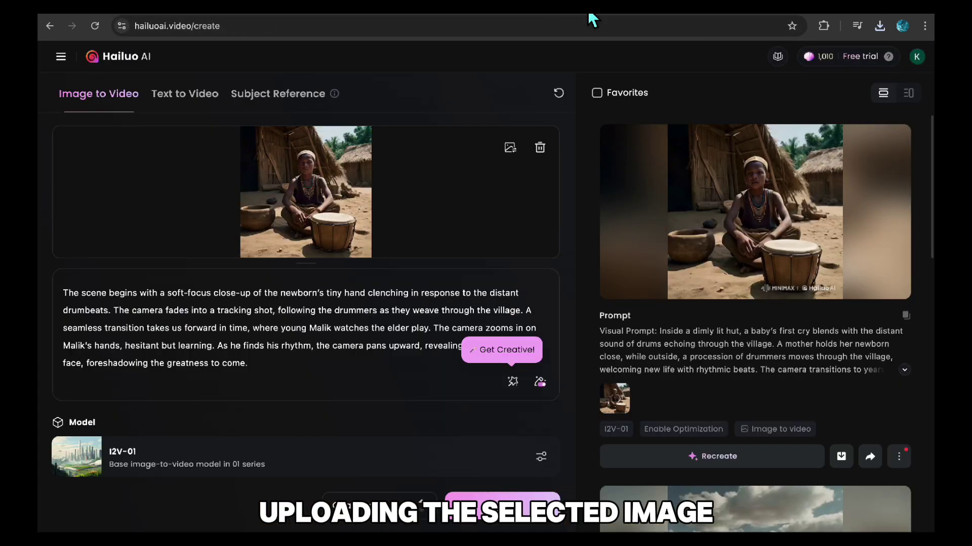
left_click(511, 149)
double_click(430, 106)
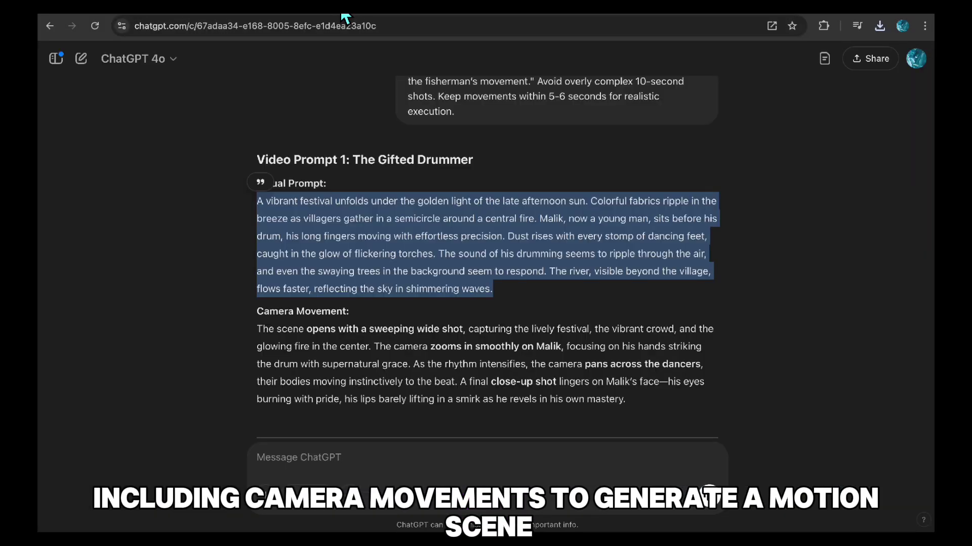
Replace the old video prompt with the text of Video Prompt 1: The Gifted Drummer, including its camera movement, and generate the video.
left_click(394, 246)
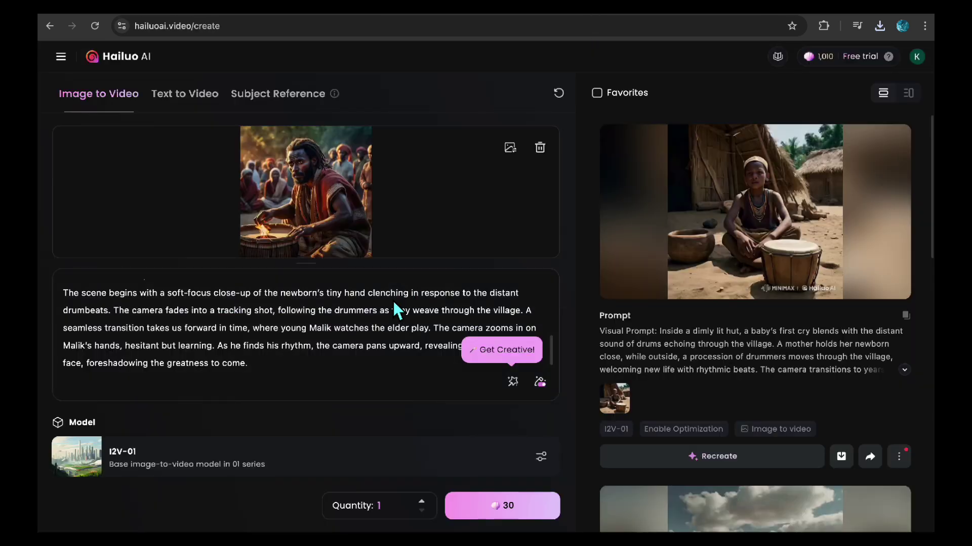
key("super+a")
type("The scene opens with a sweeping wide shot, capturing the lively festival, the vibrant crowd, and the glowing fire in the center. The camera zooms in smoothly on Malik, focusing on his hands striking the drum with supernatural grace. As the rhythm intensifies, the camera pans across the dancers, their bodies moving instinctively to the beat. A final close-up shot lingers on Malik's face—his eyes burning with pride, his lips barely lifting in a smirk as he revels in his own mastery.")
left_click(497, 505)
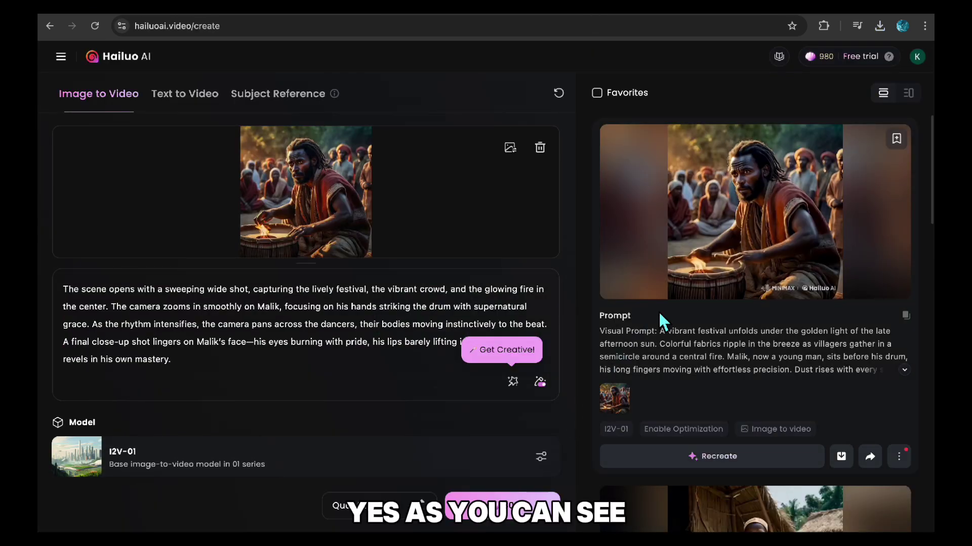
mouse_move(744, 238)
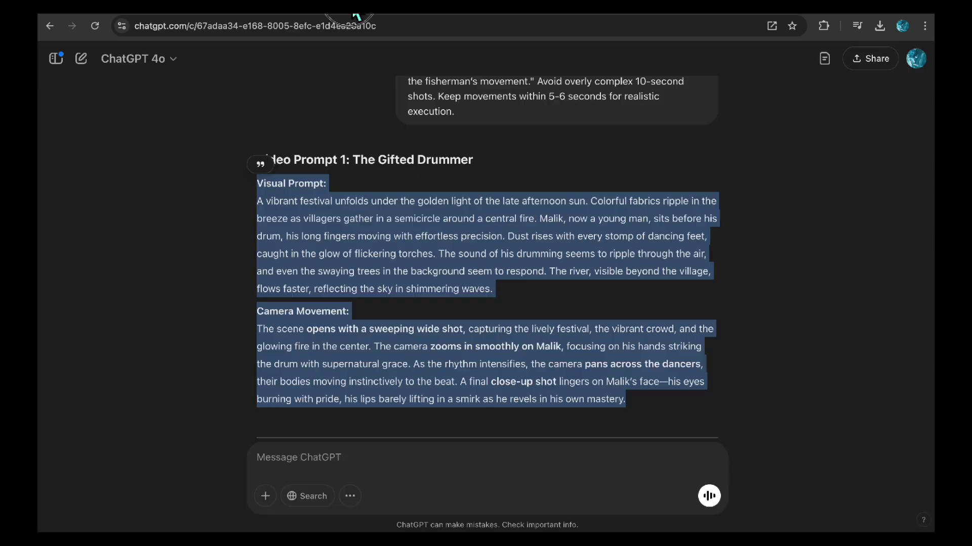
Generate Leonardo.Ai images from the visual prompt of Video Prompt 2: Sound Becomes Storytelling and download the second result.
scroll(311, 291, "down", 8)
left_click_drag(311, 282, 258, 197)
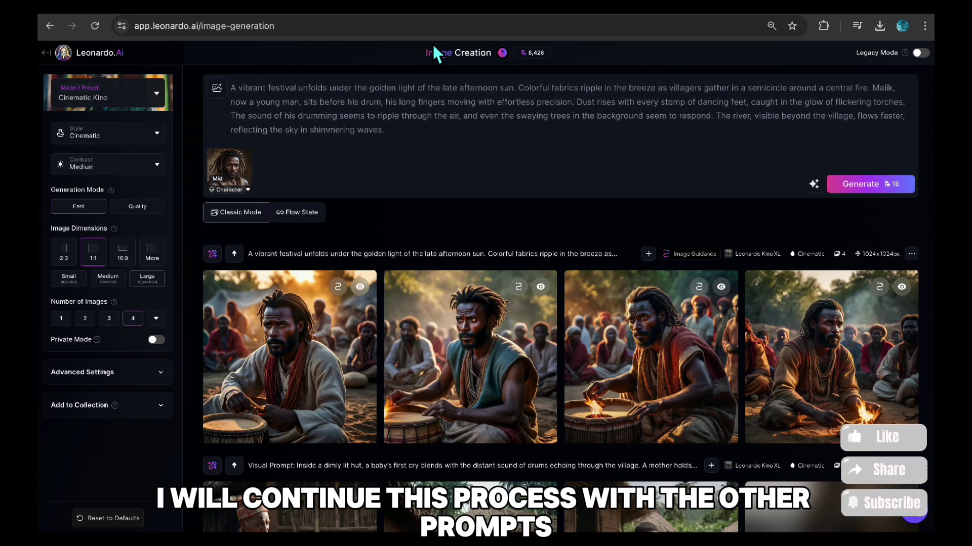
key("ctrl+a")
type("Night has fallen, and a vast canopy of stars stretches over the village. Malik sits alone on a wooden platform near the river, his drum nestled between his legs. As he plays, the sound resonates through the still air, reaching unseen listeners. The water ripples in response, reflecting the silver light of the moon. Fireflies hover near him, flickering in perfect harmony with his rhythm. His fingers move fluidly, crafting stories through sound—rising and falling like waves, soft and powerful like the whispers of ancestors.")
left_click(846, 172)
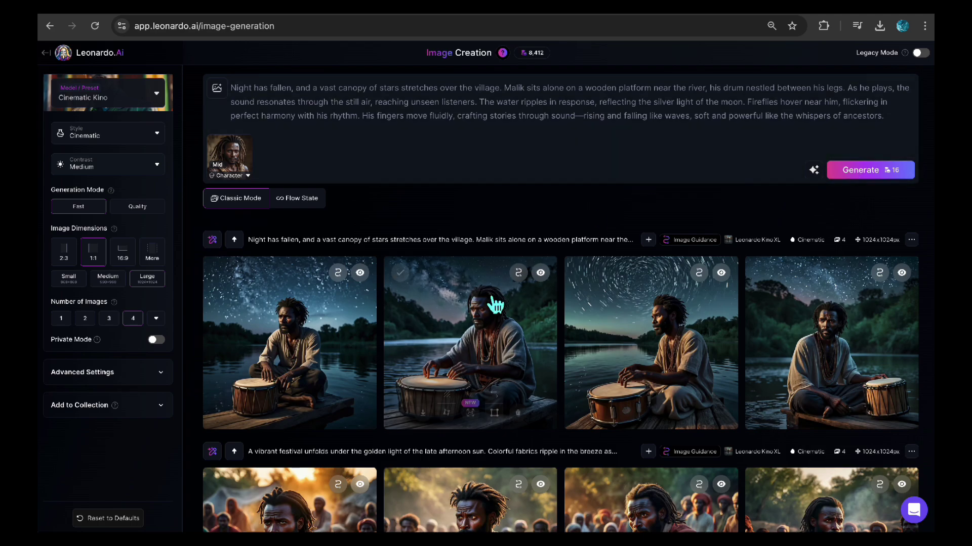
left_click(428, 424)
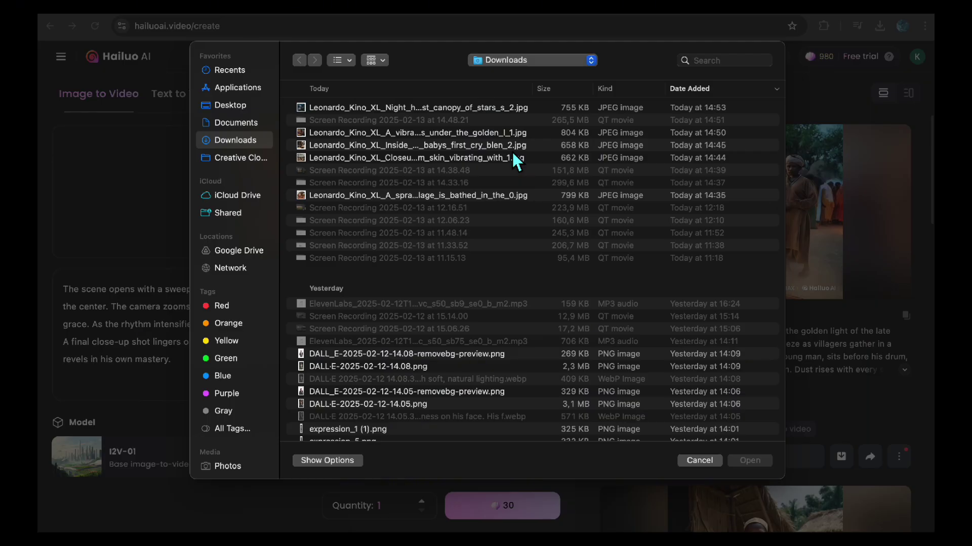
Load the downloaded night image as the source in Hailuo AI and select Video Prompt 2's visual and camera text in ChatGPT.
double_click(517, 158)
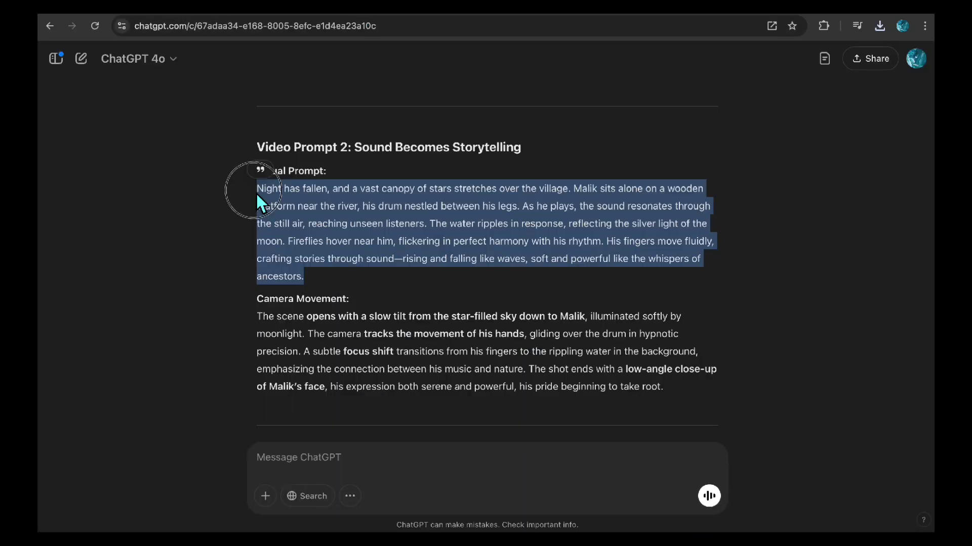
left_click_drag(238, 191, 675, 400)
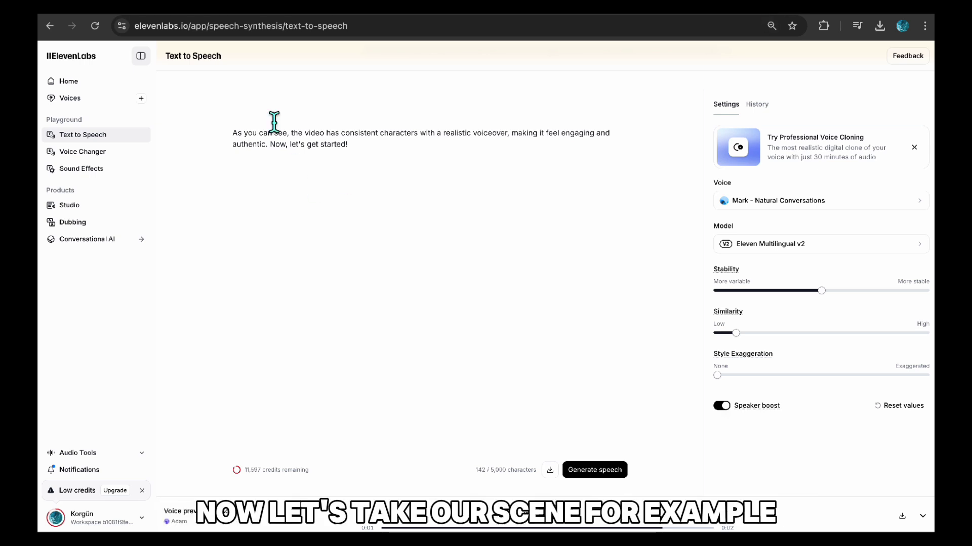
Copy the Scene 1 story paragraph from the Google Docs document and replace the ElevenLabs Text to Speech text with it.
left_click(290, 10)
left_click(369, 217)
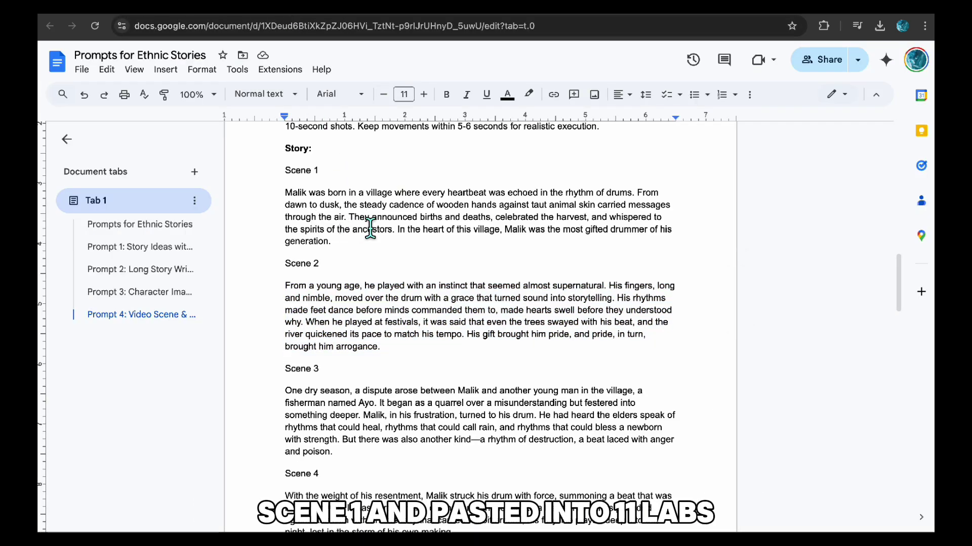
triple_click(370, 227)
key("ctrl+c")
left_click(778, 10)
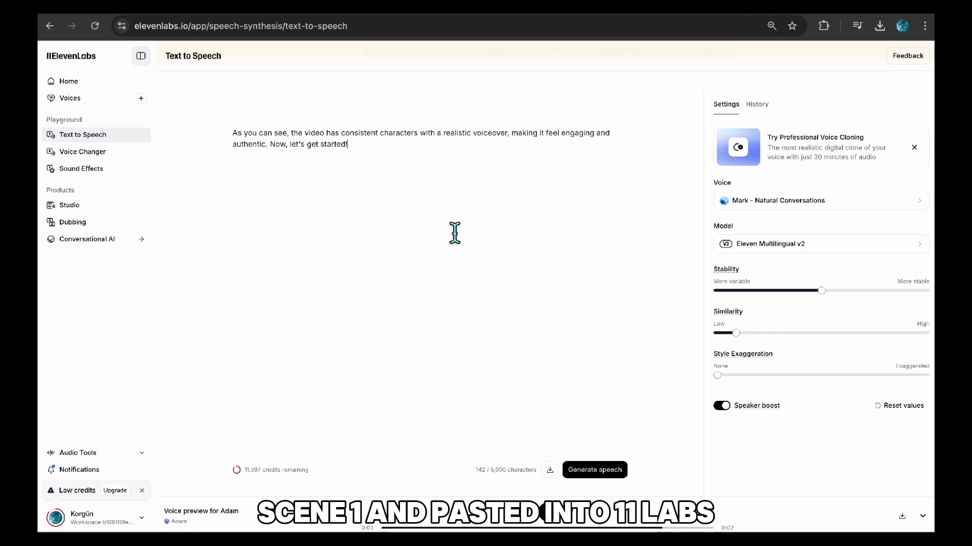
key("ctrl+a")
key("ctrl+v")
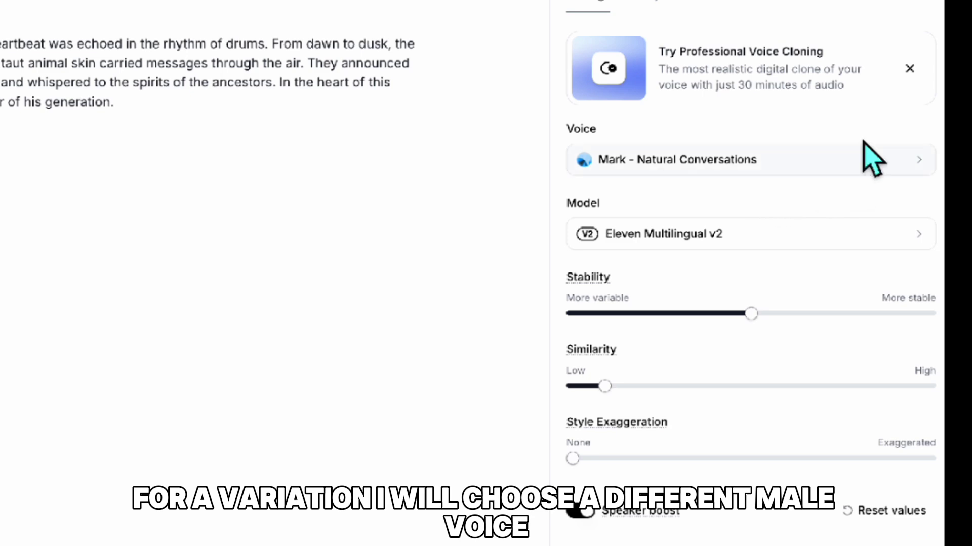
Change the voice to Adam, then generate and download the Scene 1 voiceover.
left_click(638, 172)
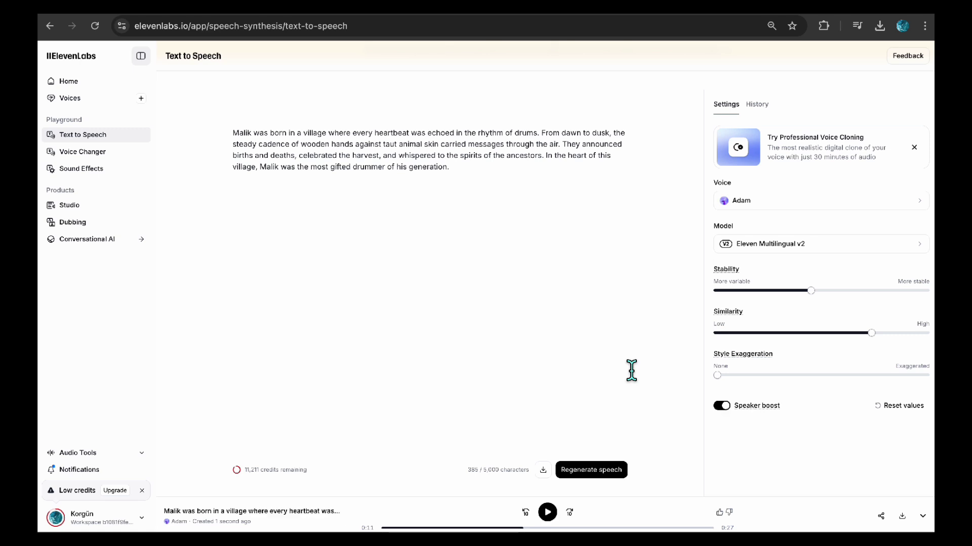
left_click(904, 518)
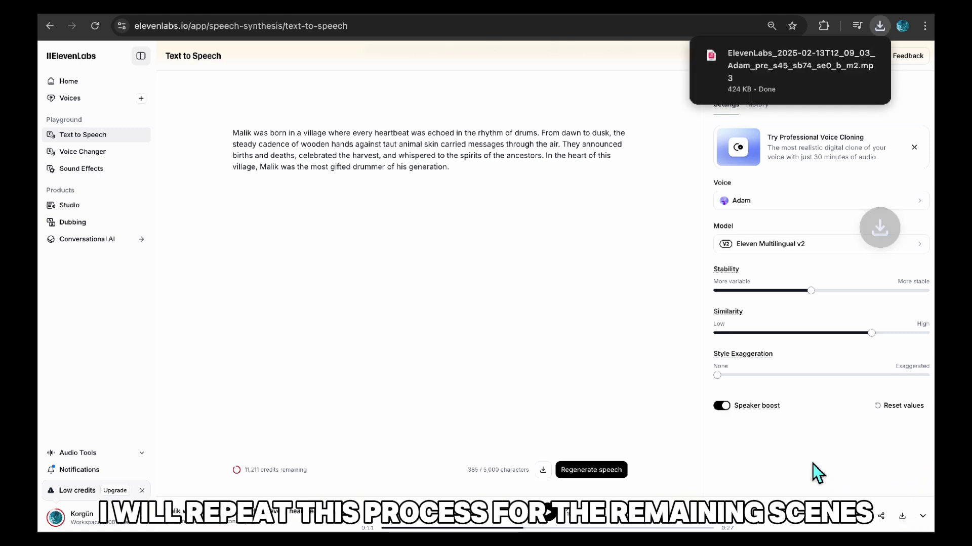
Replace the speech text with the Scene 2 paragraph from the story document, then generate and download its voiceover.
left_click(303, 15)
triple_click(321, 321)
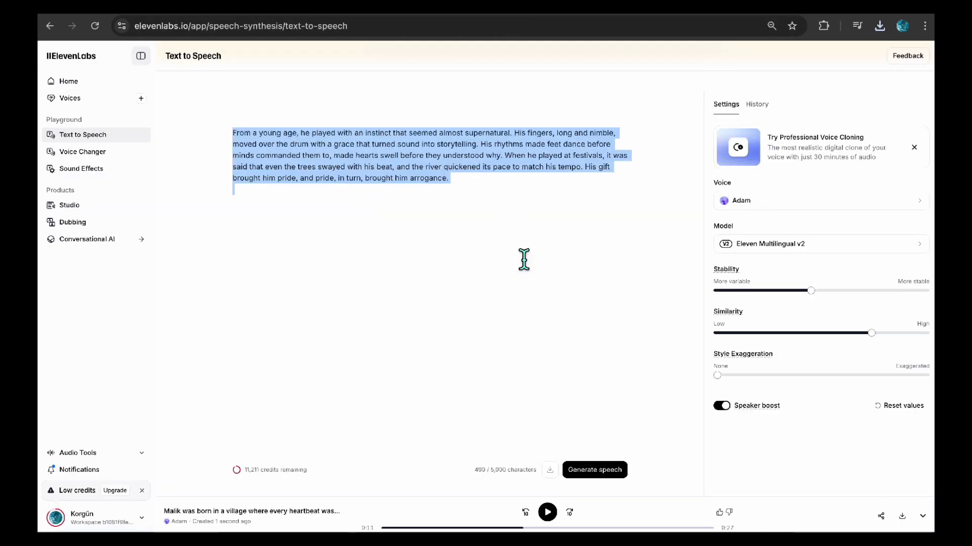
left_click(599, 473)
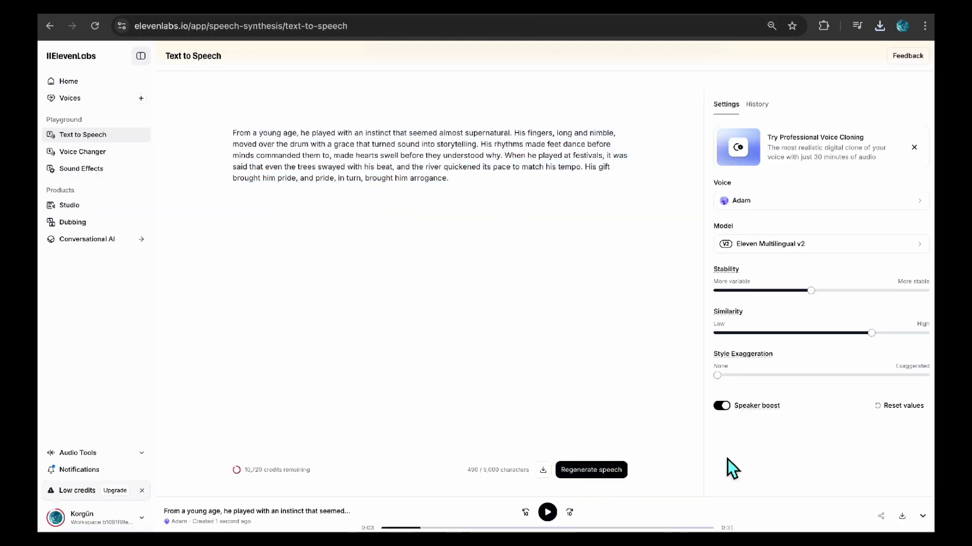
left_click(902, 516)
Replace the speech text with the Scene 3 paragraph from the story document and generate its voiceover.
double_click(377, 392)
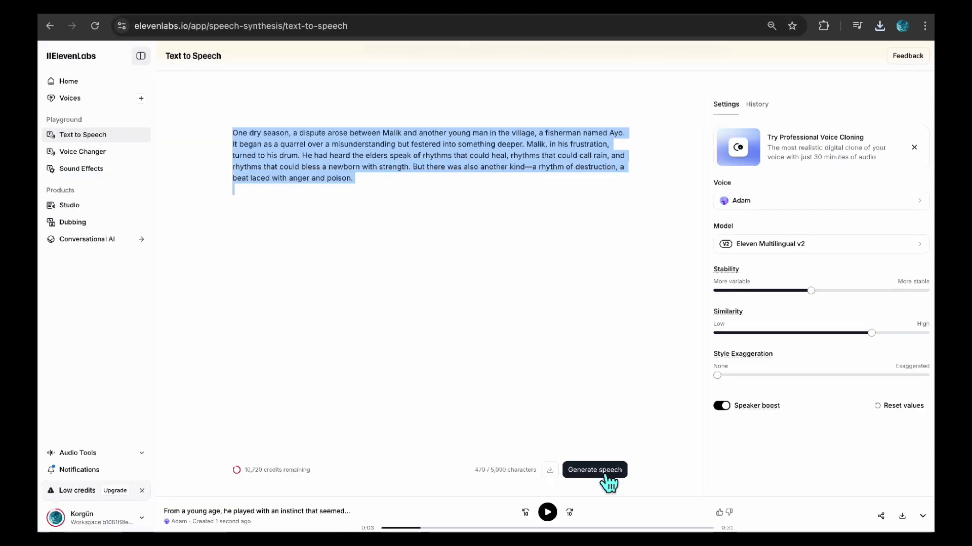
left_click(599, 471)
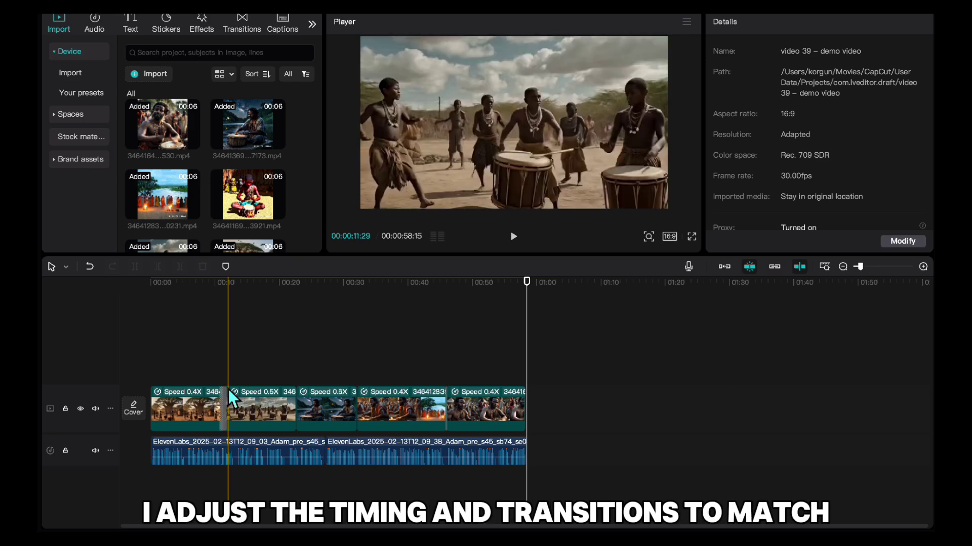
scroll(265, 410, "up", 3)
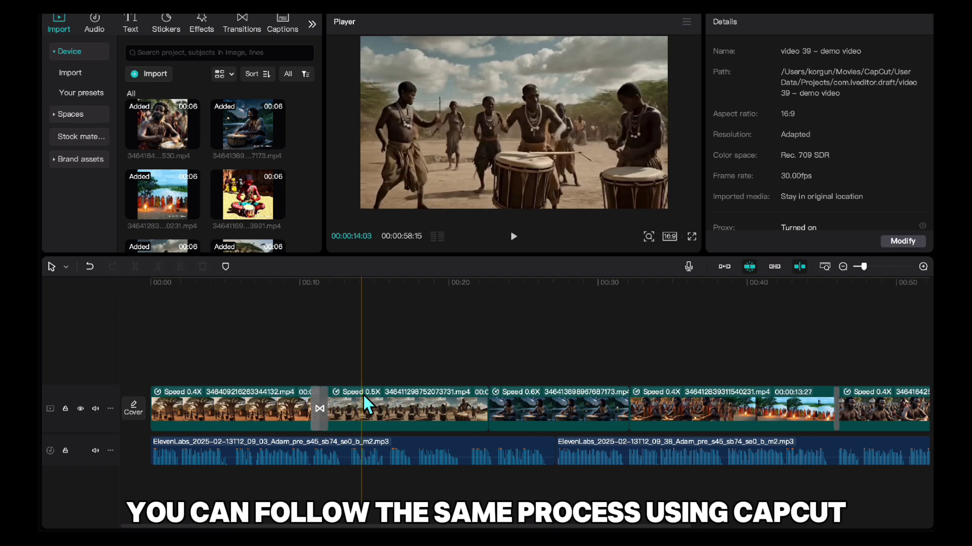
scroll(527, 405, "right", 2)
scroll(526, 403, "right", 4)
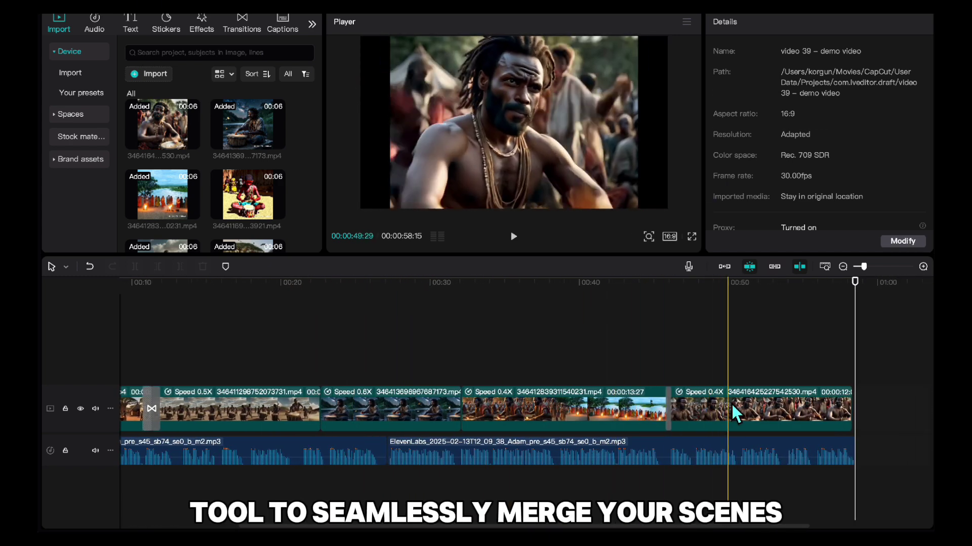
left_click(558, 358)
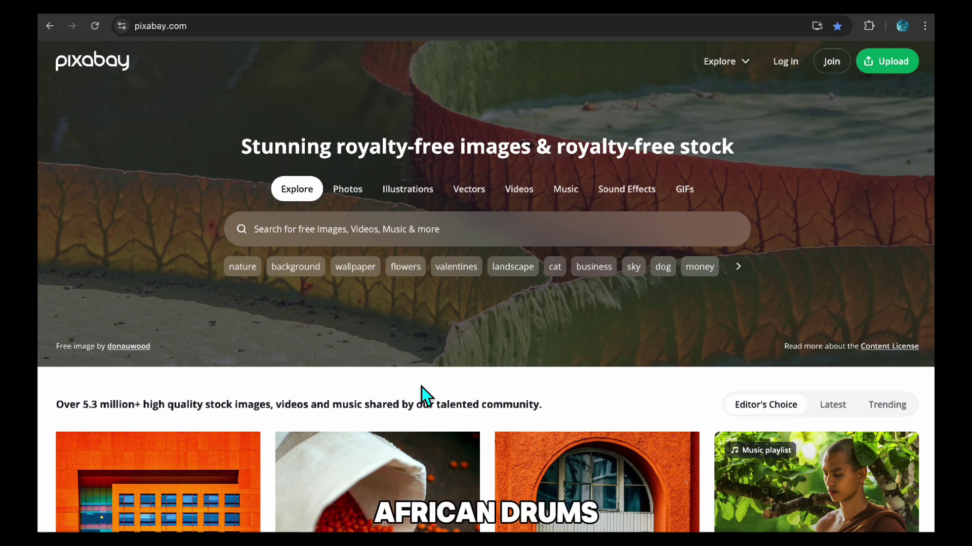
Search the Pixabay music library for "african drums".
left_click(578, 206)
left_click(373, 242)
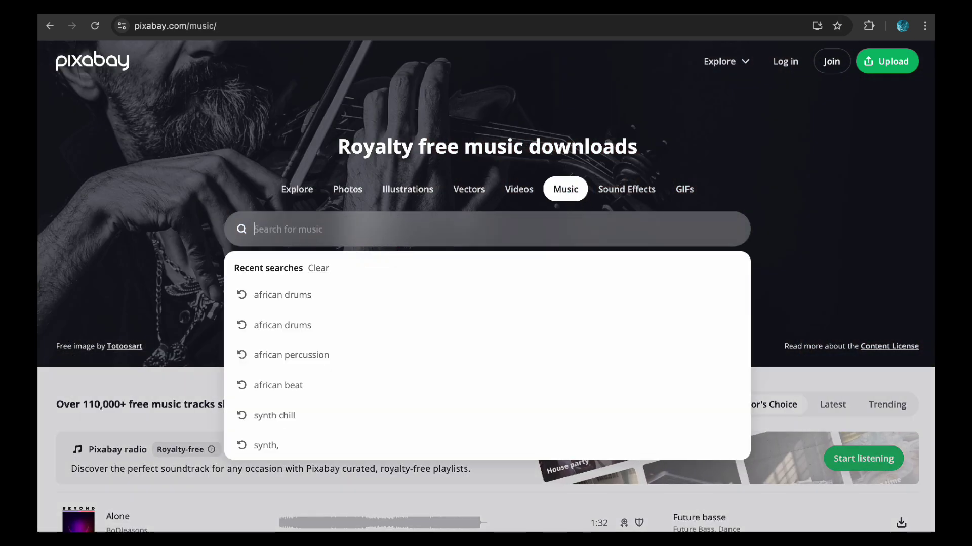
type("african drums")
key("Return")
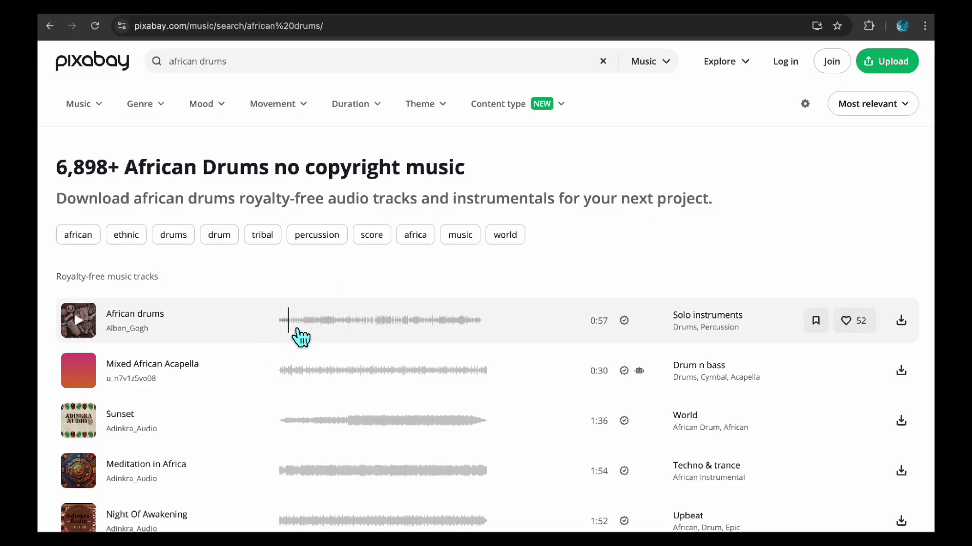
Listen to two passages of the first track, African drums, and download it.
left_click(289, 322)
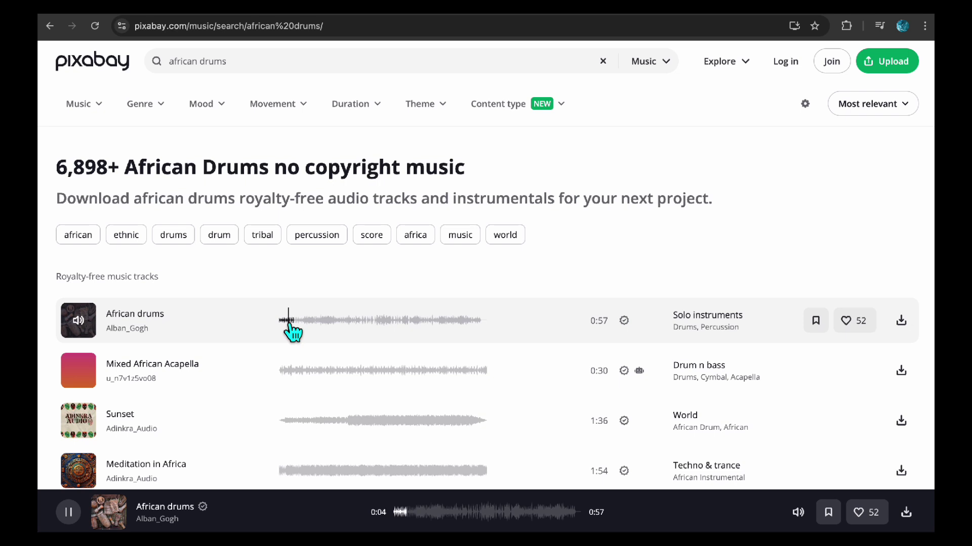
left_click(328, 324)
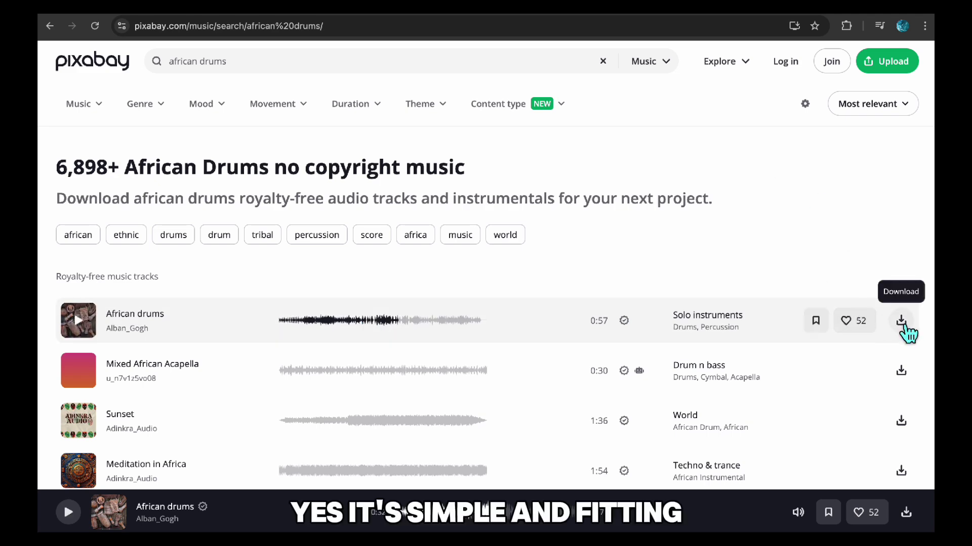
left_click(901, 322)
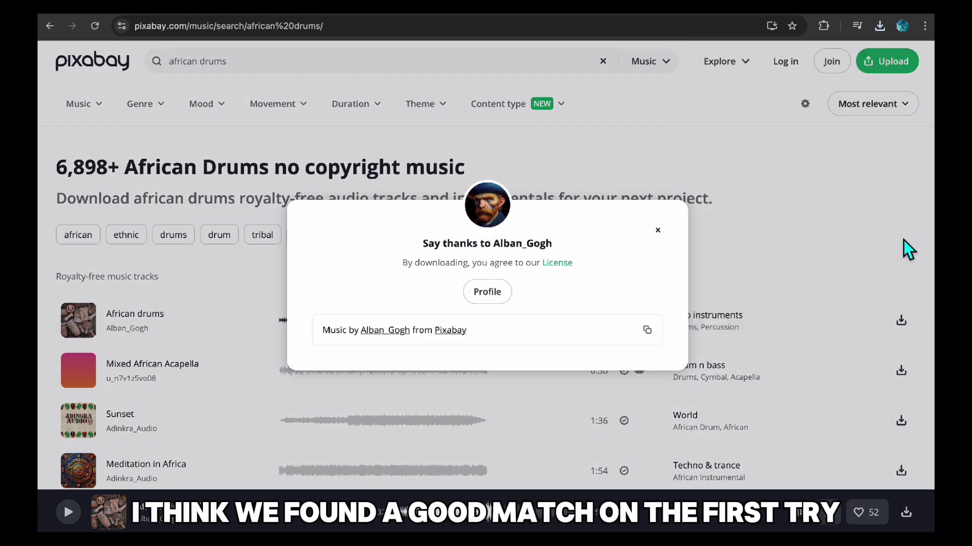
Switch to CapCut, import the downloaded african-drums music file and place it from the start of the timeline below the voiceovers.
key("super+Tab")
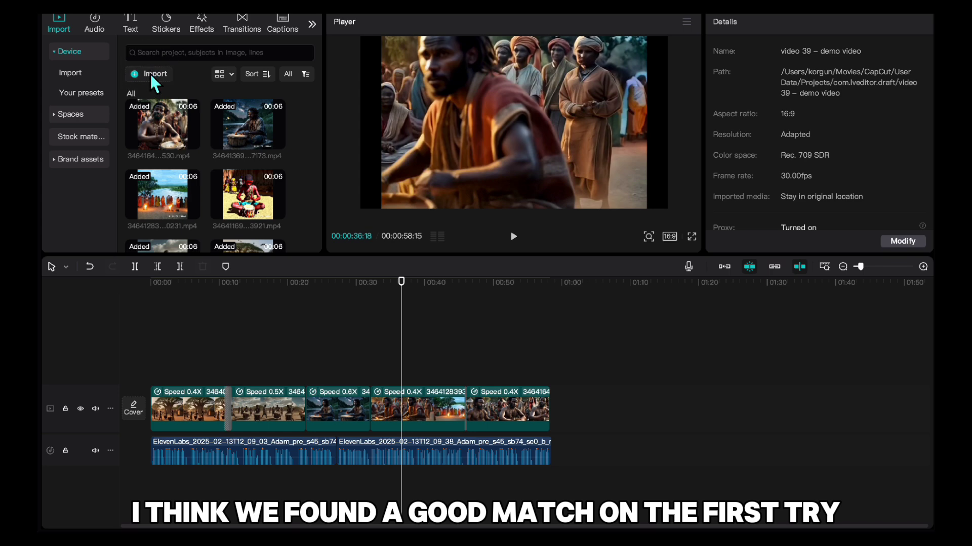
left_click(146, 73)
left_click(281, 205)
left_click(819, 381)
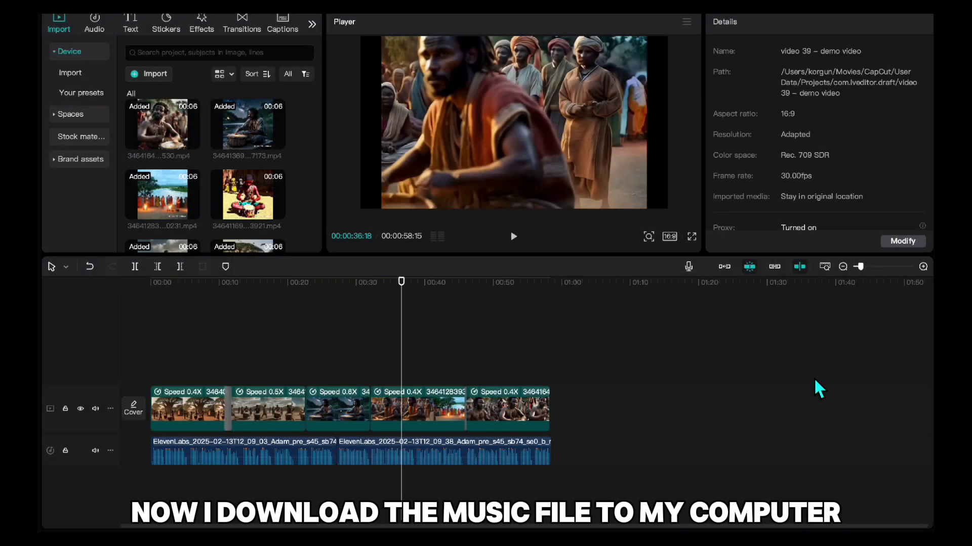
left_click_drag(194, 228, 180, 493)
left_click(203, 361)
key("Home")
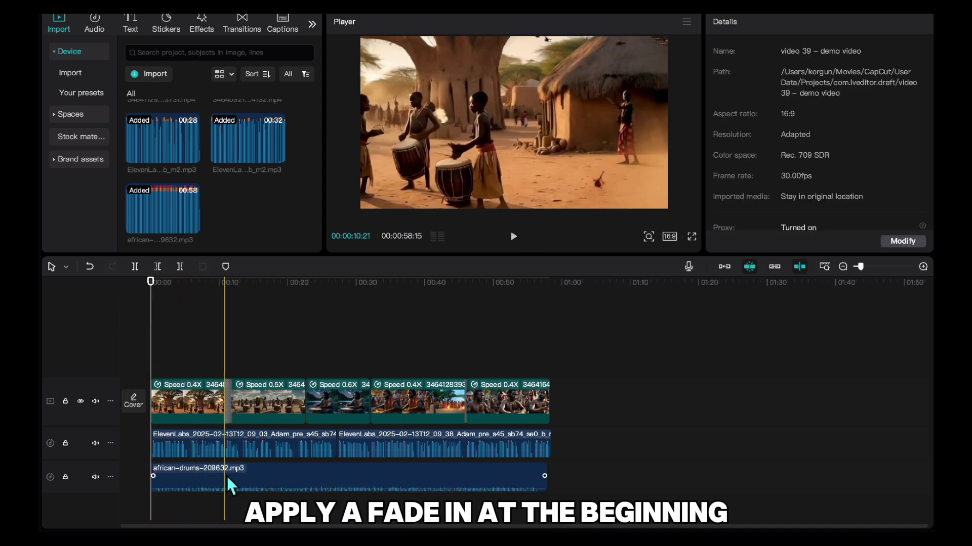
Set the african-drums clip's fade-in and fade-out to 3 s each and play back the project.
left_click(229, 482)
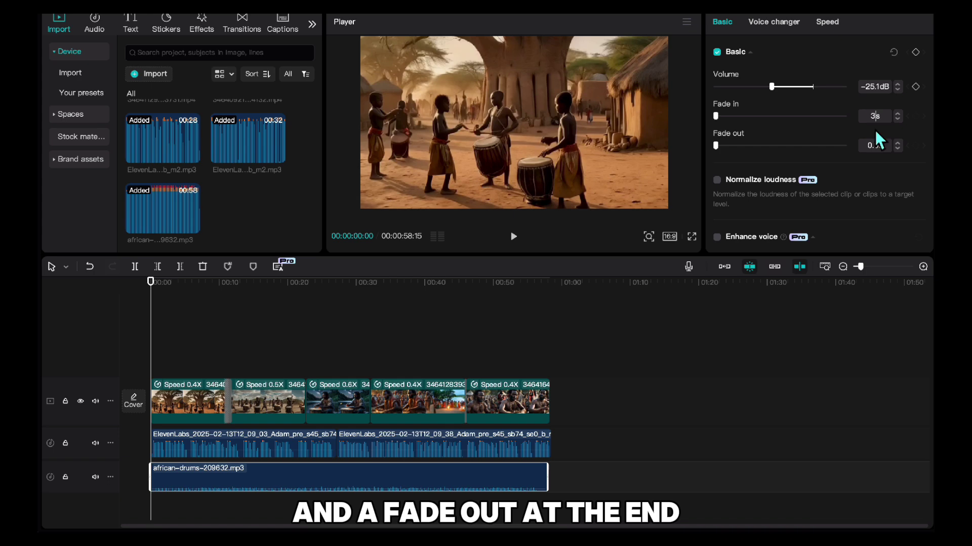
type("3")
left_click(877, 145)
type("3")
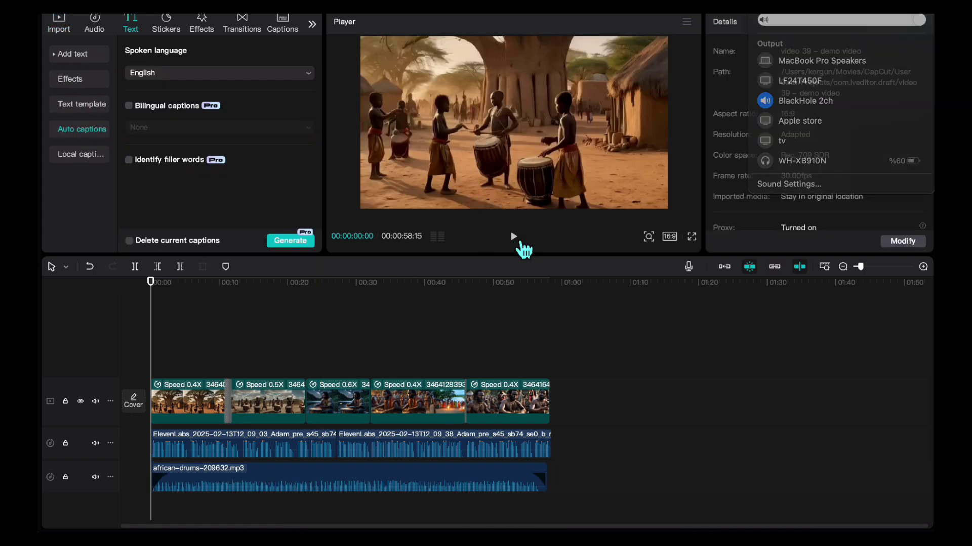
left_click(514, 237)
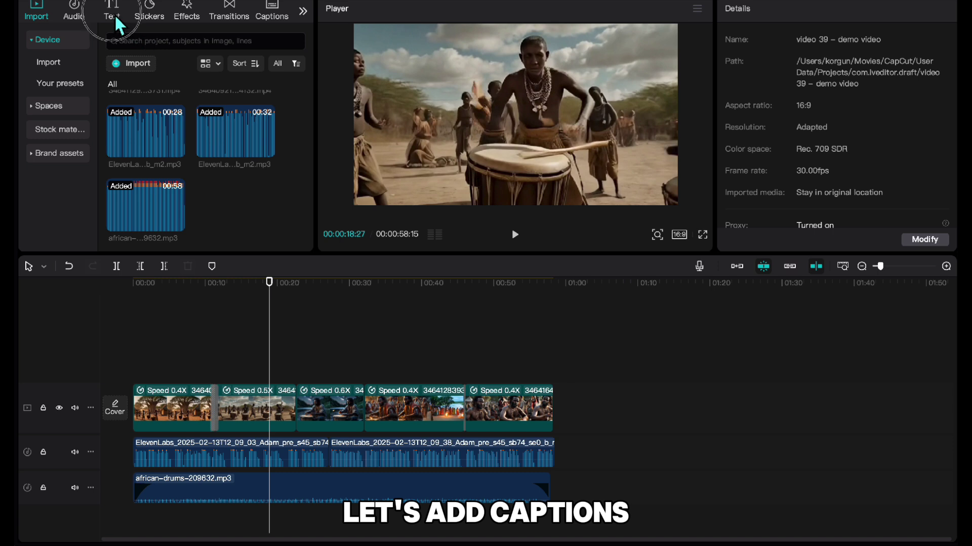
Generate automatic captions for the project with English as the spoken language.
left_click(114, 15)
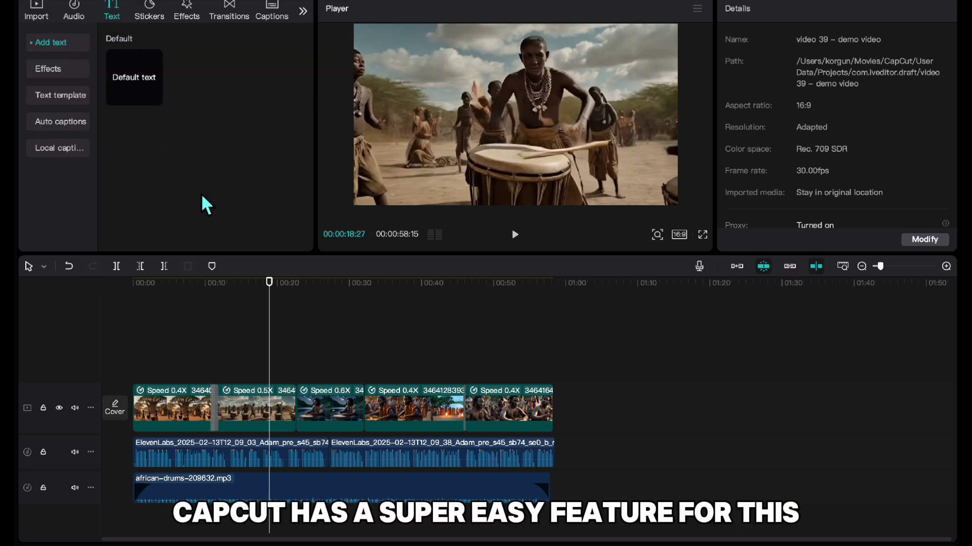
left_click(81, 132)
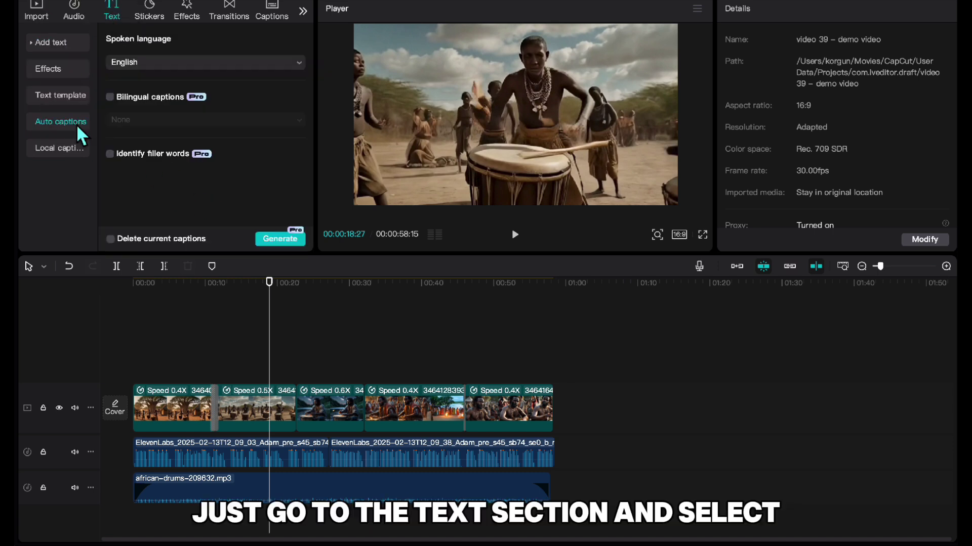
left_click(280, 238)
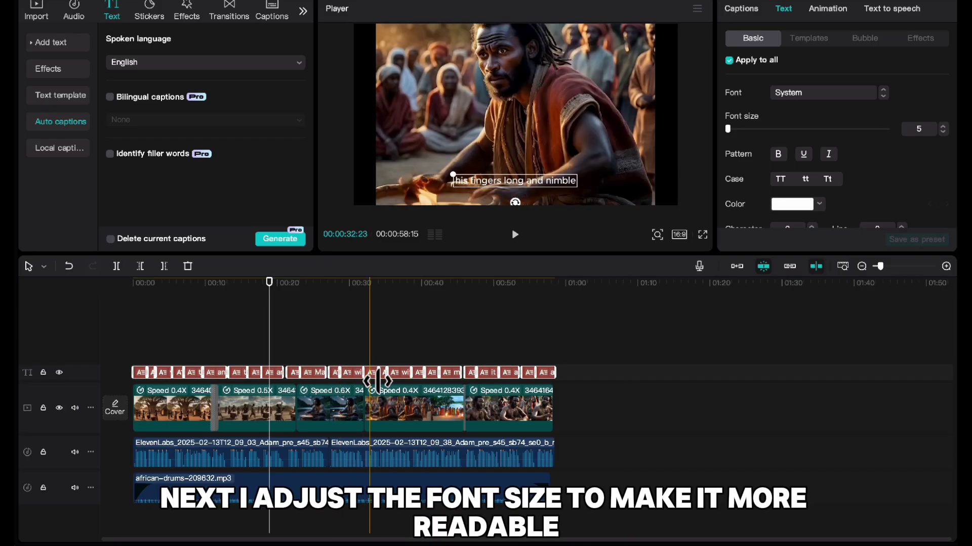
Give all captions the yellow preset style with a dark outline and slightly enlarge their font size.
left_click(273, 373)
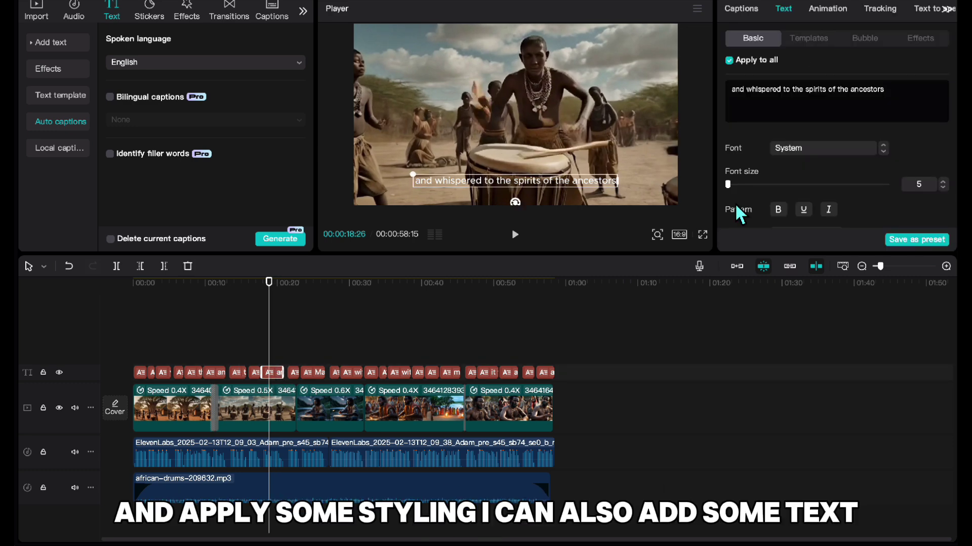
scroll(759, 203, "down", 2)
scroll(772, 190, "down", 2)
left_click(904, 175)
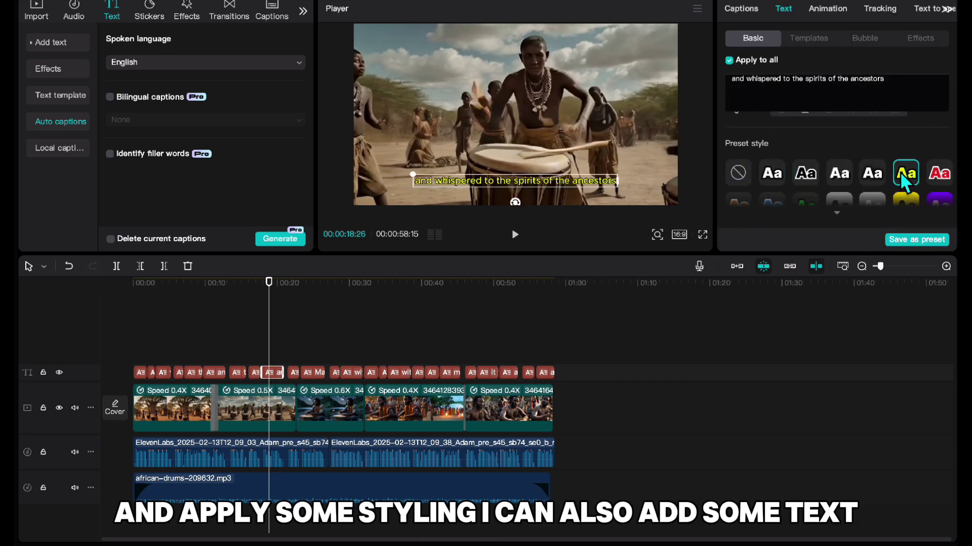
scroll(835, 161, "up", 2)
scroll(759, 162, "up", 1)
left_click_drag(729, 158, 729, 158)
Apply the colored-letter caption animation listed beside Bounce Out to the captions.
left_click(826, 11)
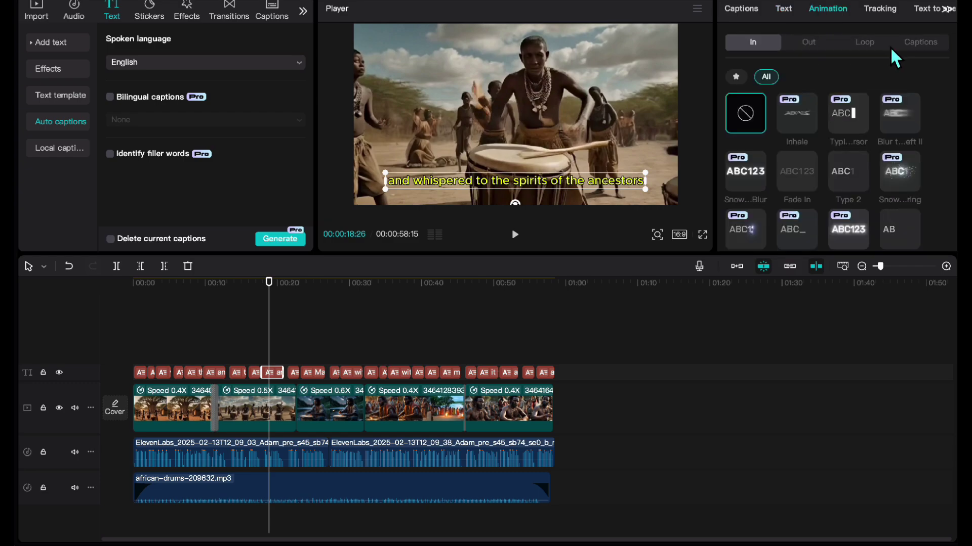
left_click(845, 117)
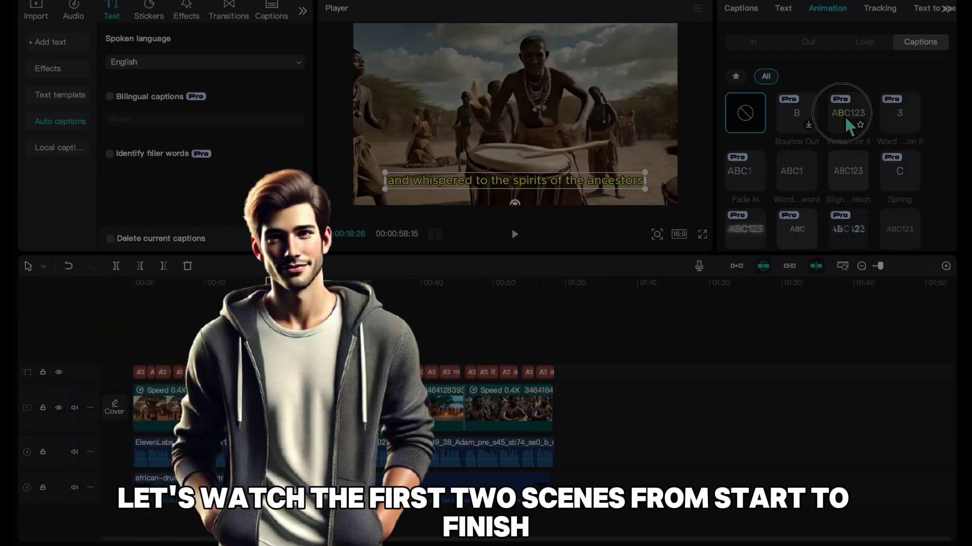